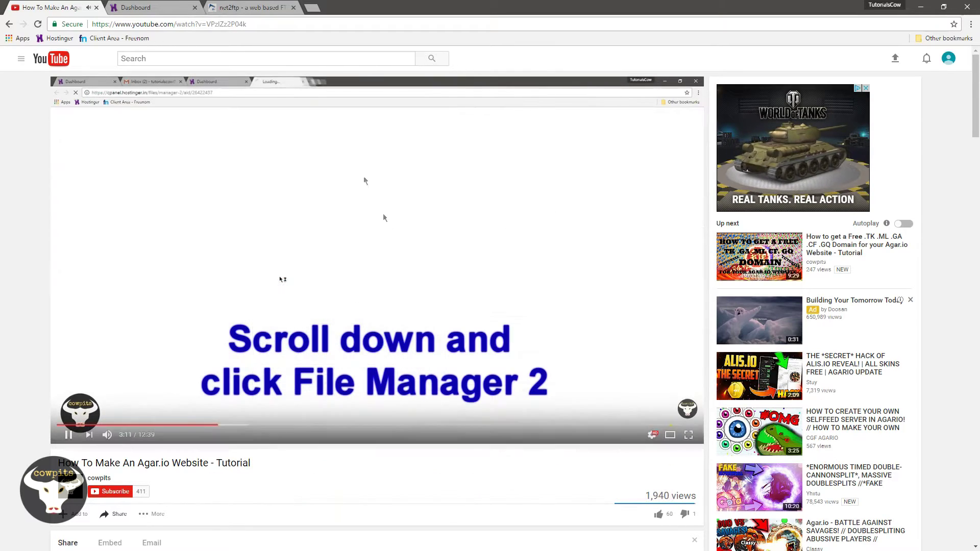
Step: Switch to Hostinger and open the management dashboard of the tutorialscow.esy.es hosting account
click(163, 10)
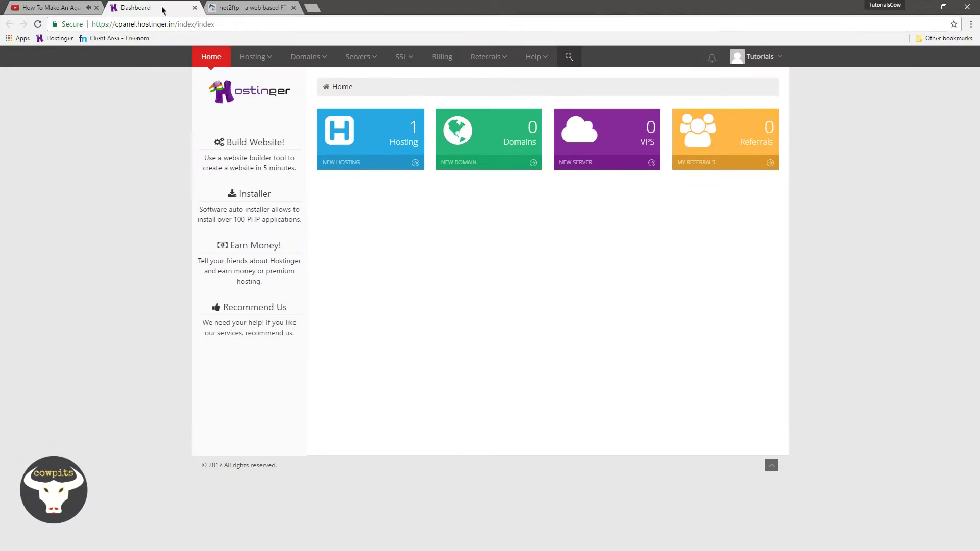
click(370, 144)
click(49, 7)
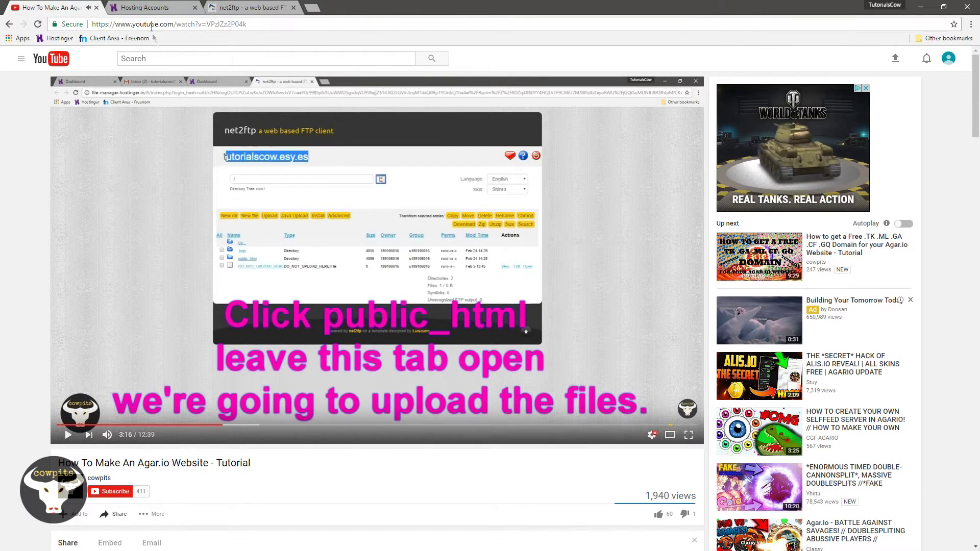
click(147, 8)
click(381, 211)
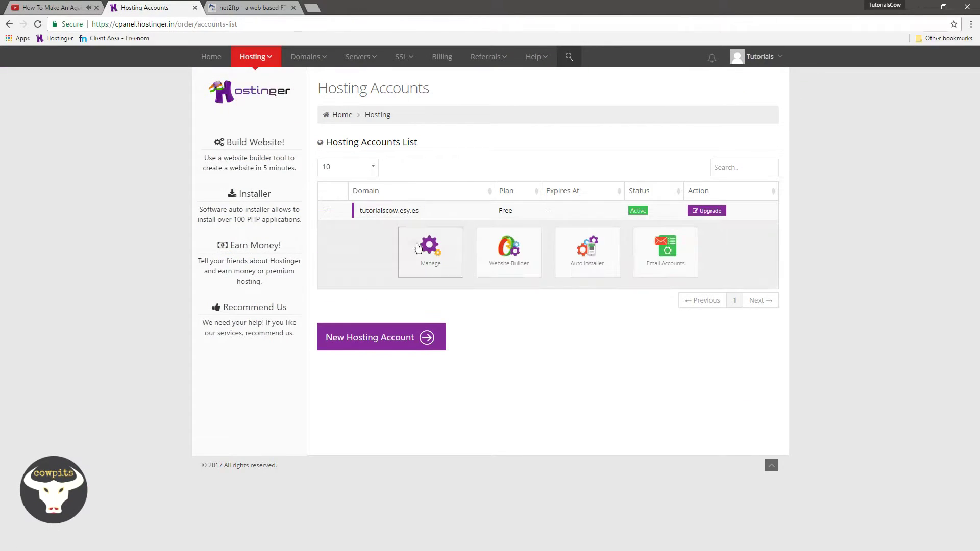
click(428, 249)
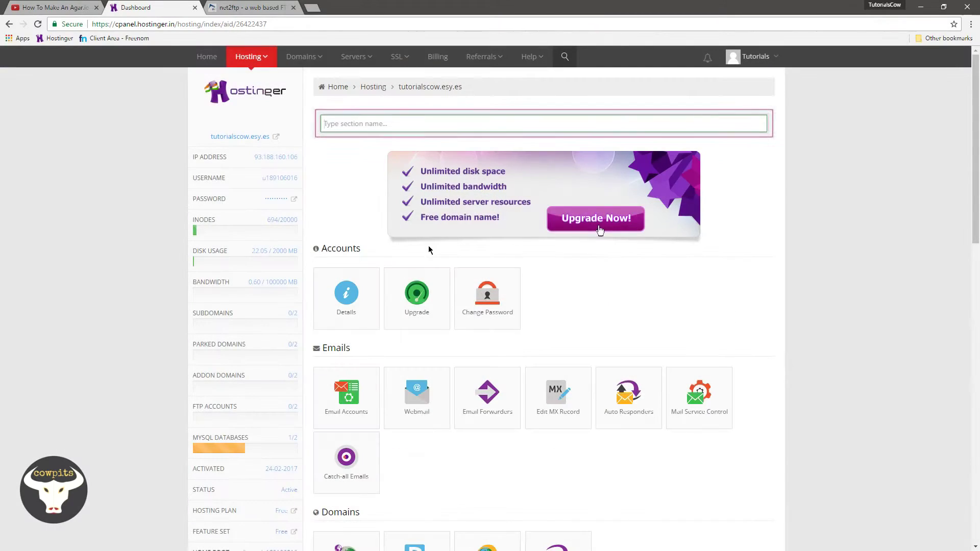
Step: Launch File Manager 2 for the hosting account, close its page and launch it again
scroll(403, 341, down, 8)
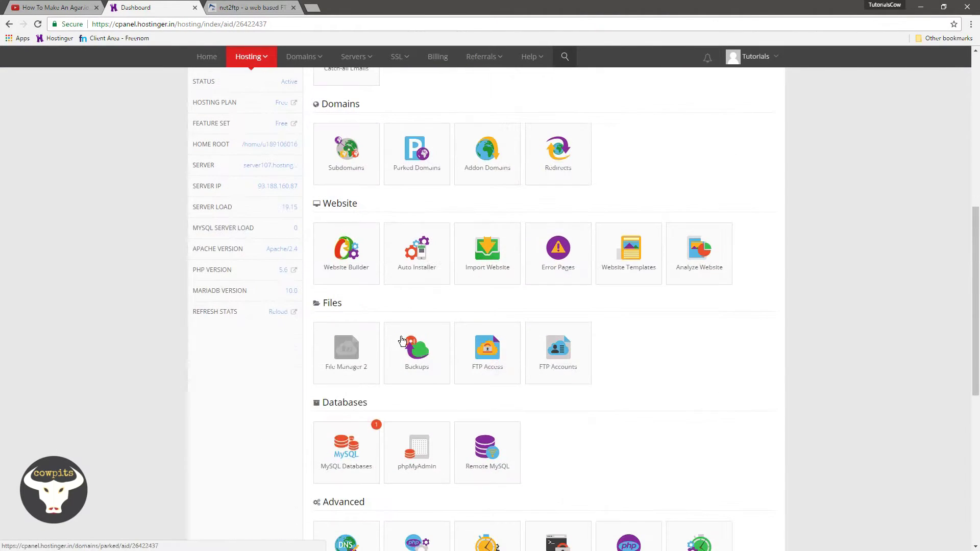
click(350, 349)
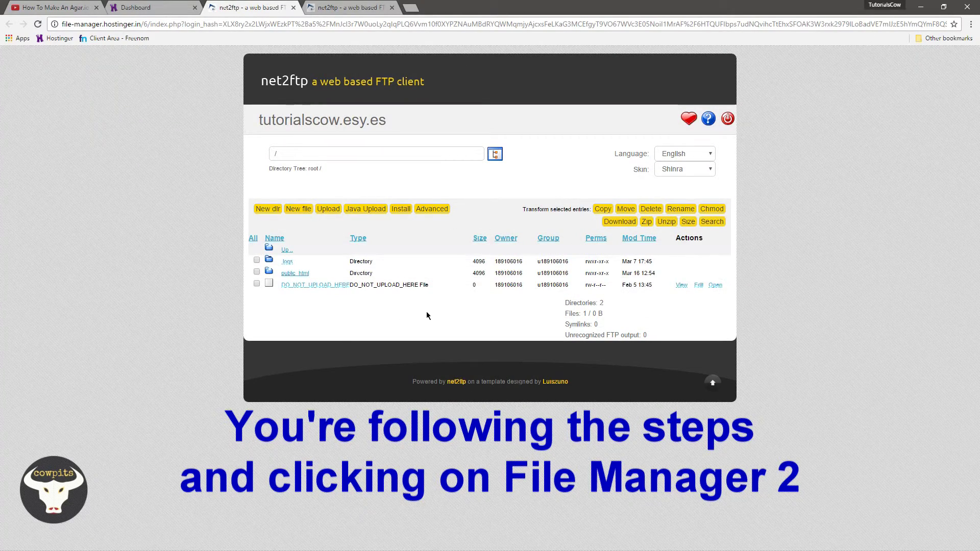
click(294, 8)
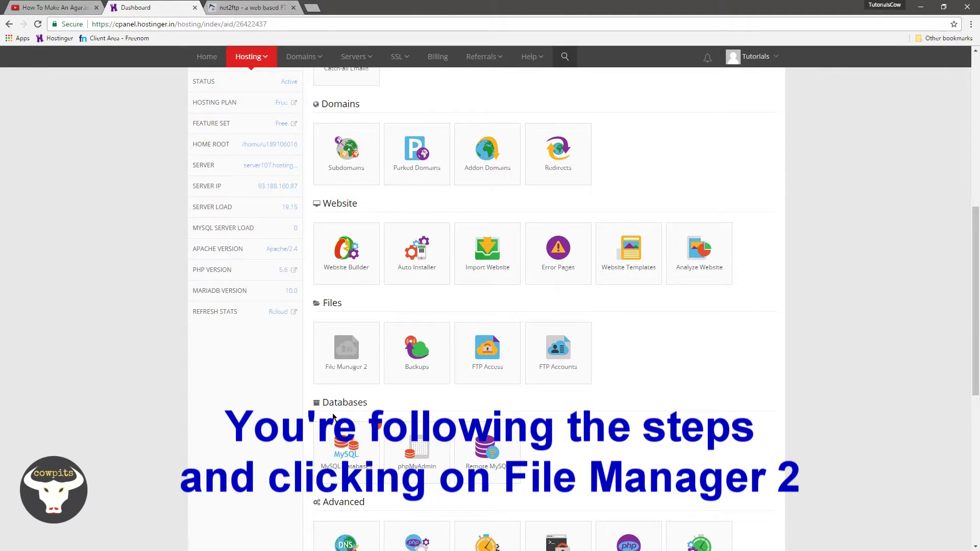
click(336, 346)
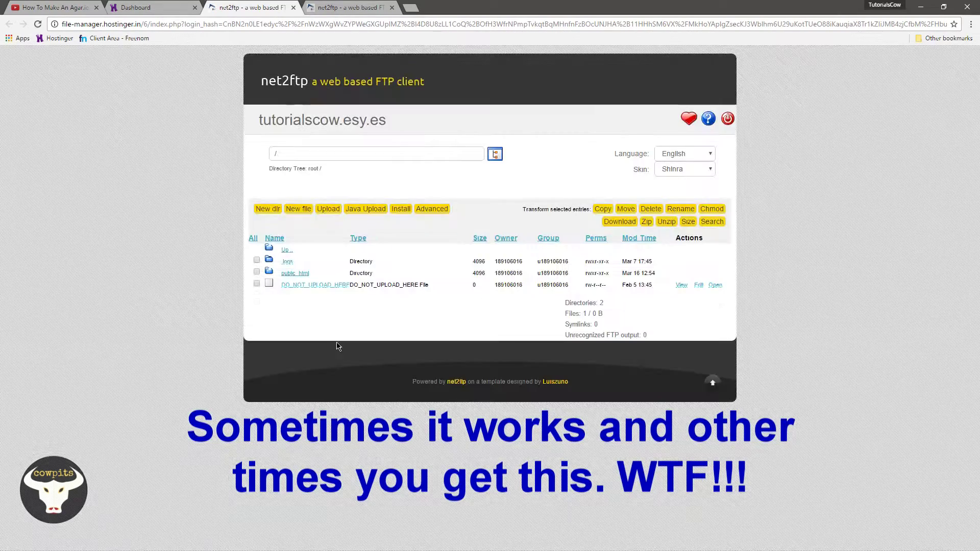
Step: Open the public_html directory and examine the error message on the other net2ftp page
click(295, 273)
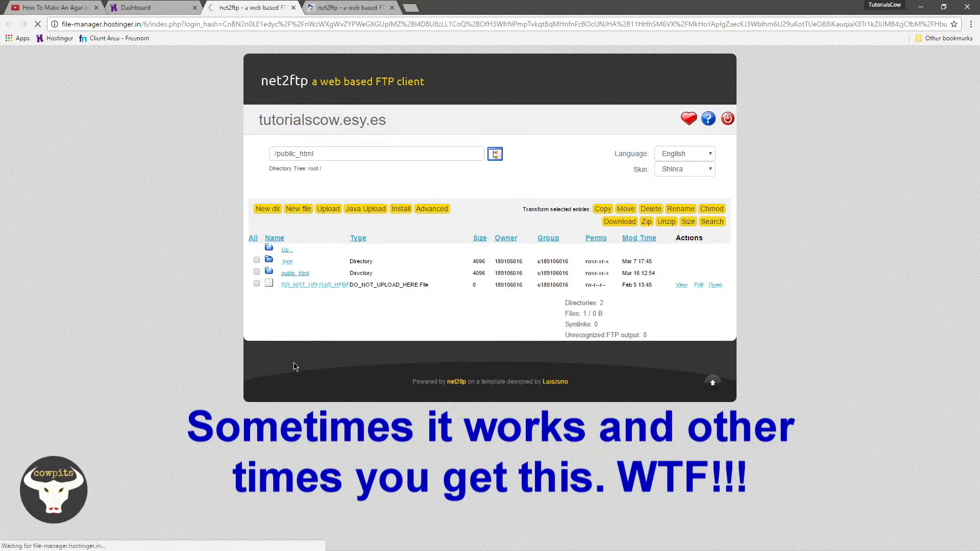
click(341, 9)
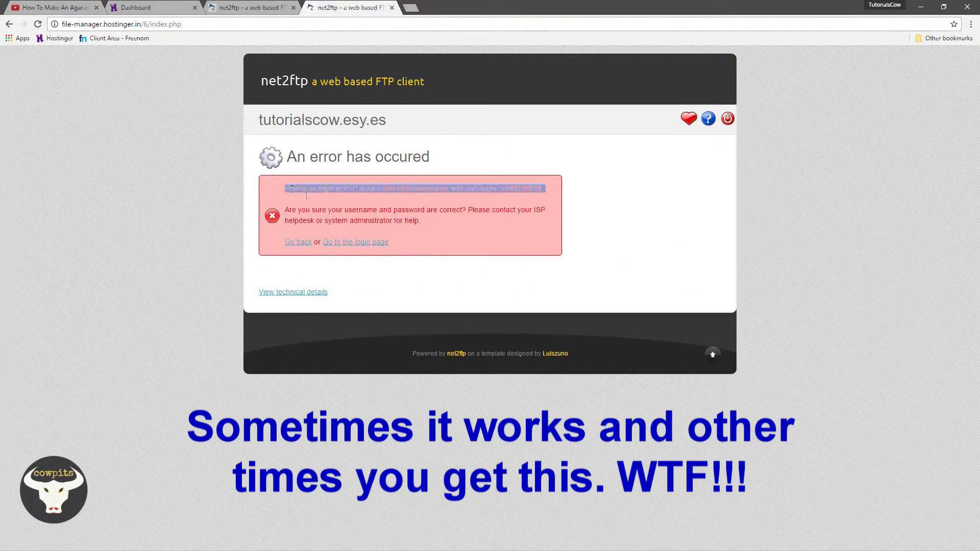
drag(284, 188, 482, 262)
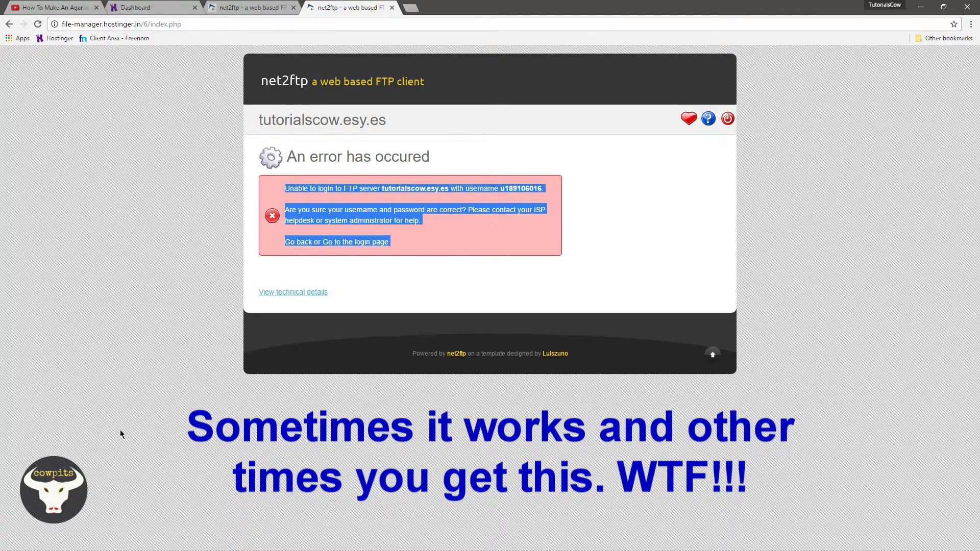
Step: Open the hosting account's FTP Access details and follow the link to the recommended FileZilla client
click(136, 9)
click(488, 358)
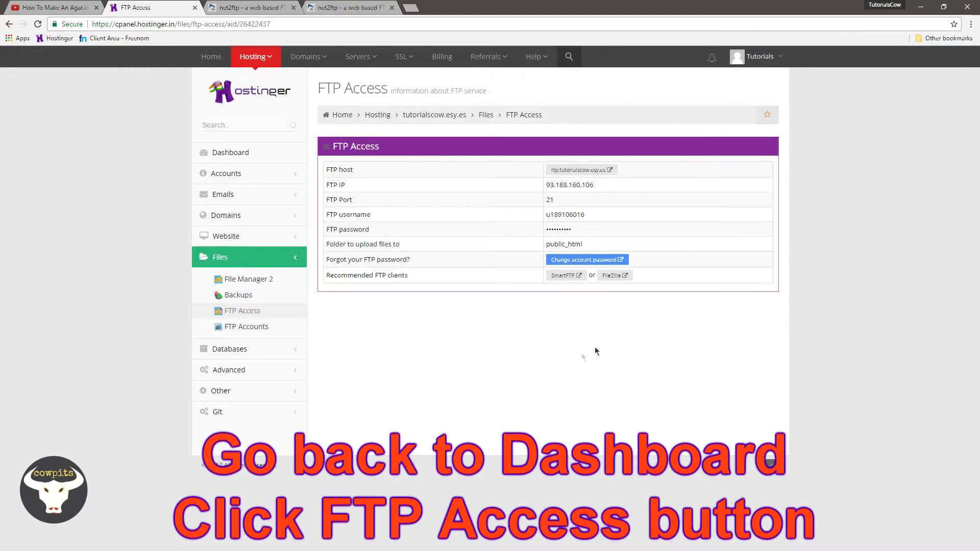
drag(631, 279, 599, 280)
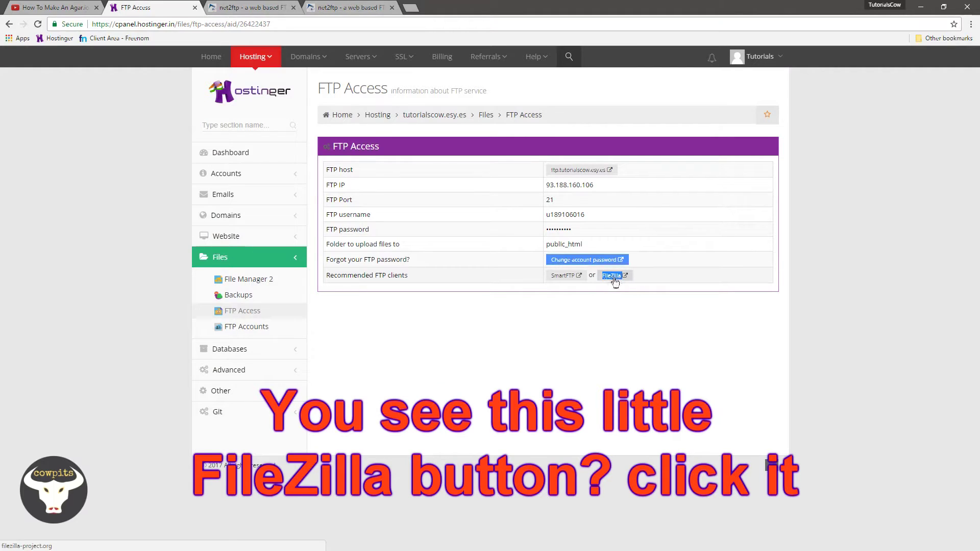
click(611, 276)
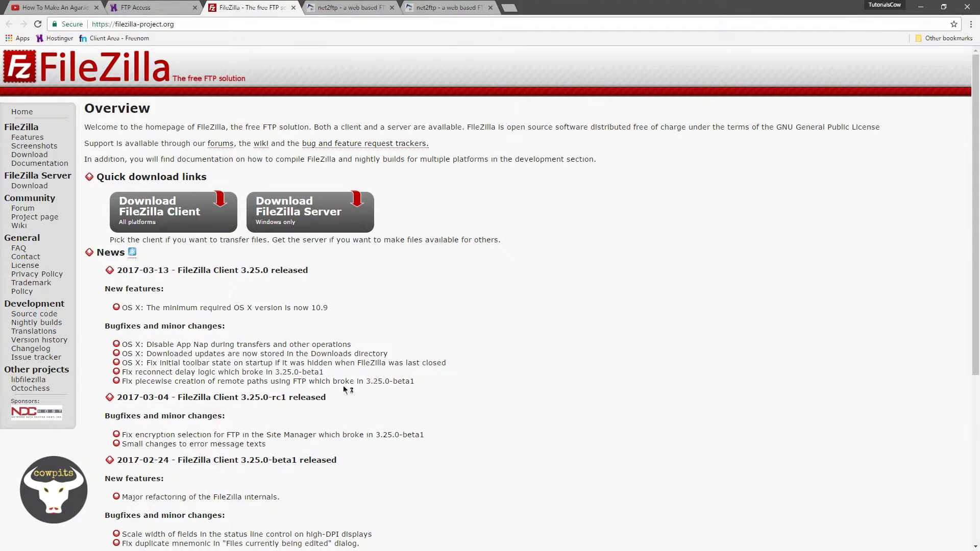
Step: Download the FileZilla Client installer for Windows (64bit) from the FileZilla website
click(172, 212)
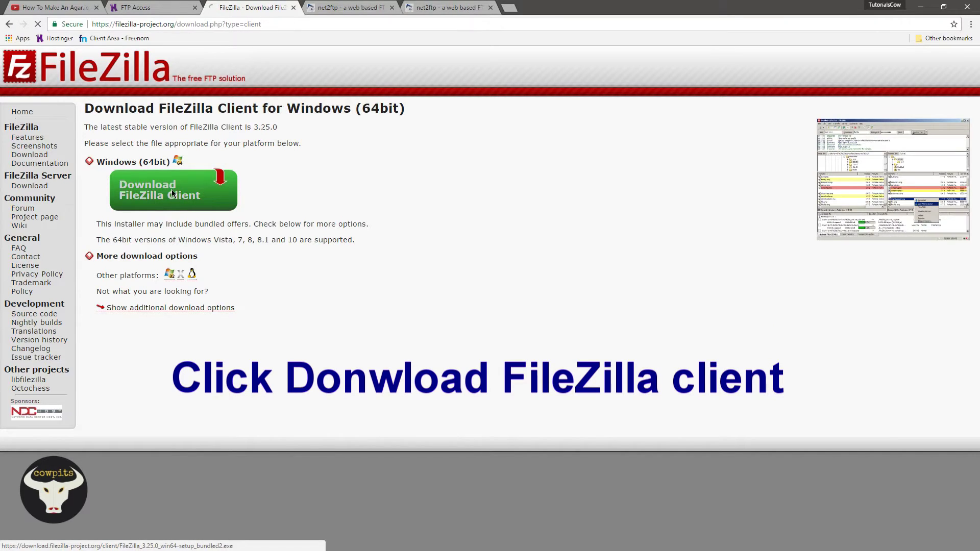
click(172, 189)
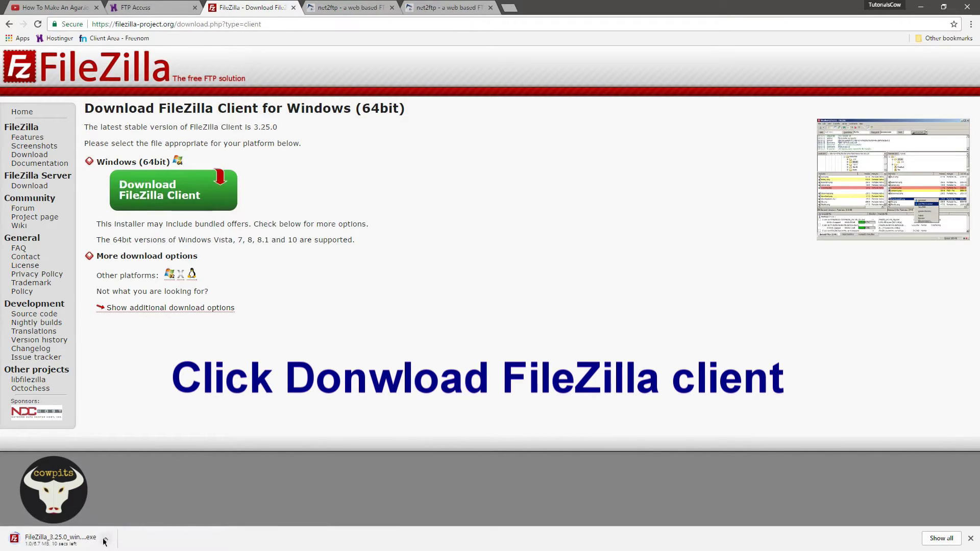
click(105, 541)
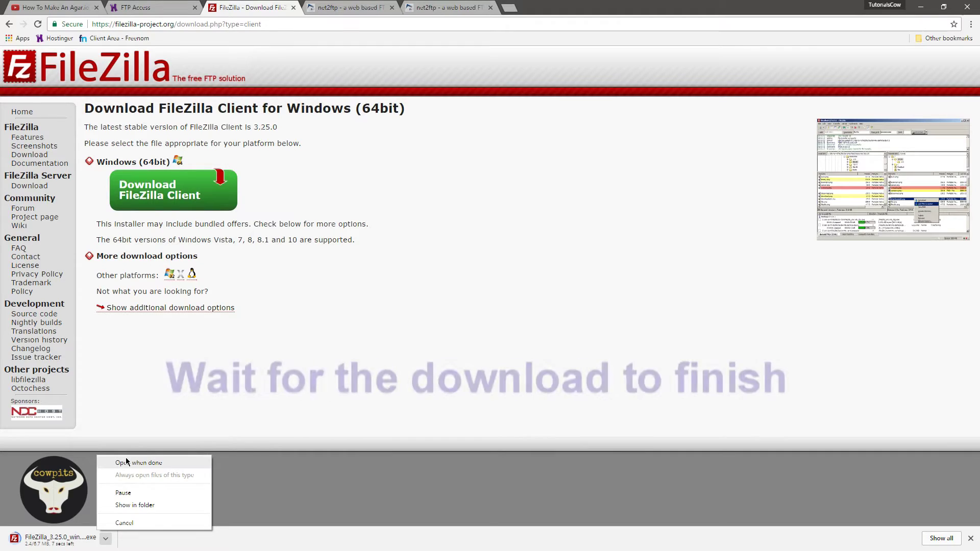
click(158, 541)
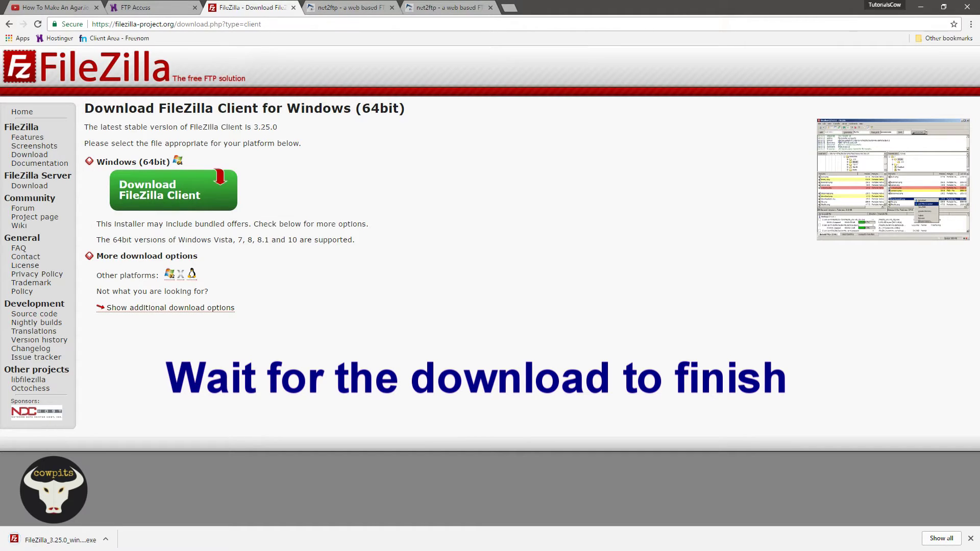
Step: Run the downloaded FileZilla installer, allow it to change the device and accept the license agreement
click(105, 540)
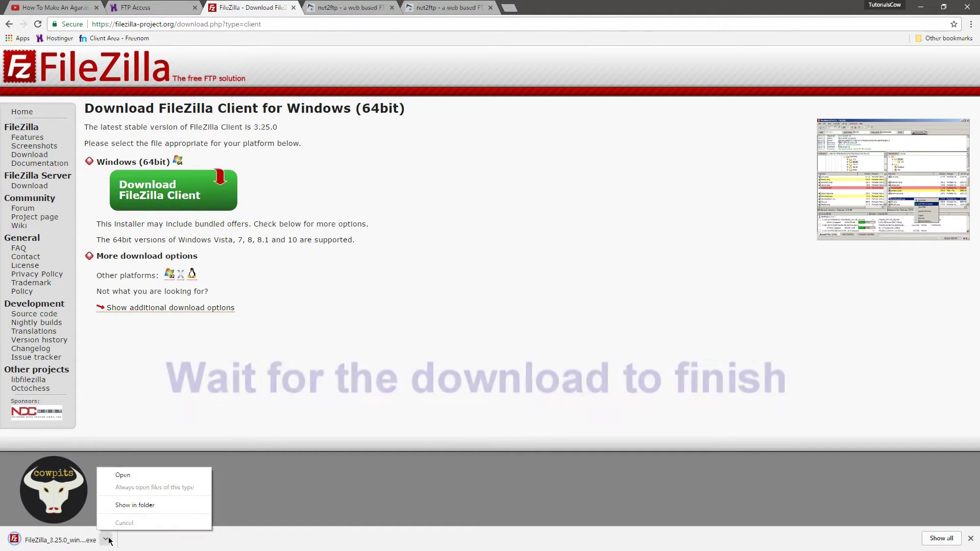
click(118, 473)
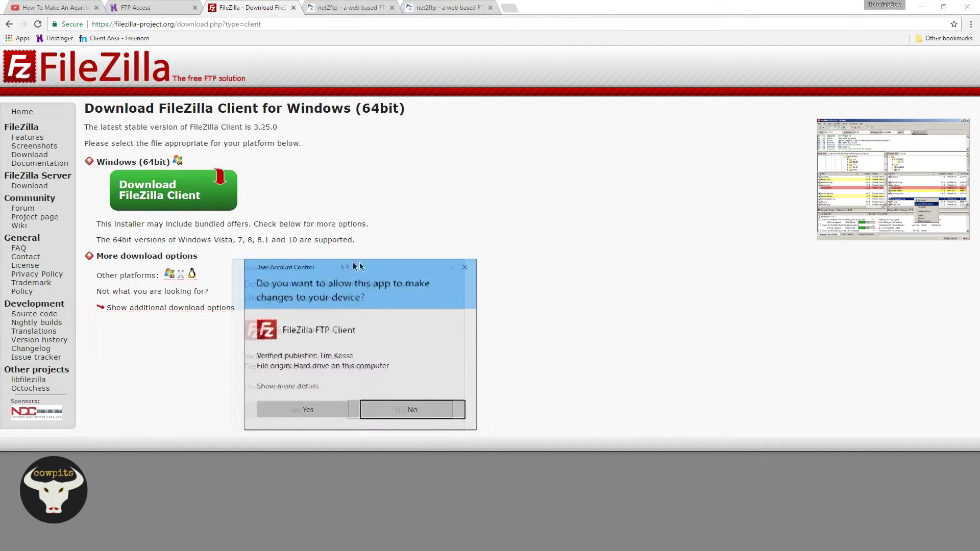
click(409, 396)
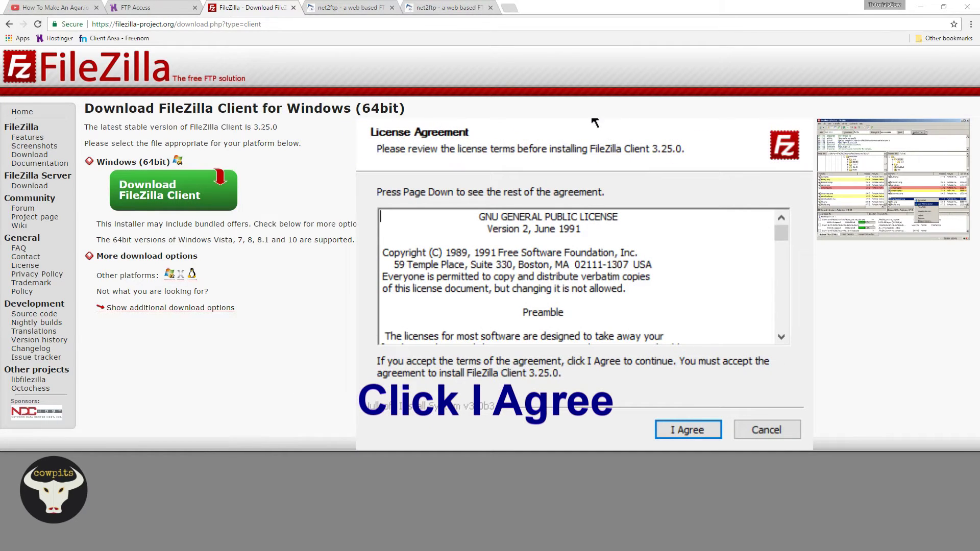
click(687, 429)
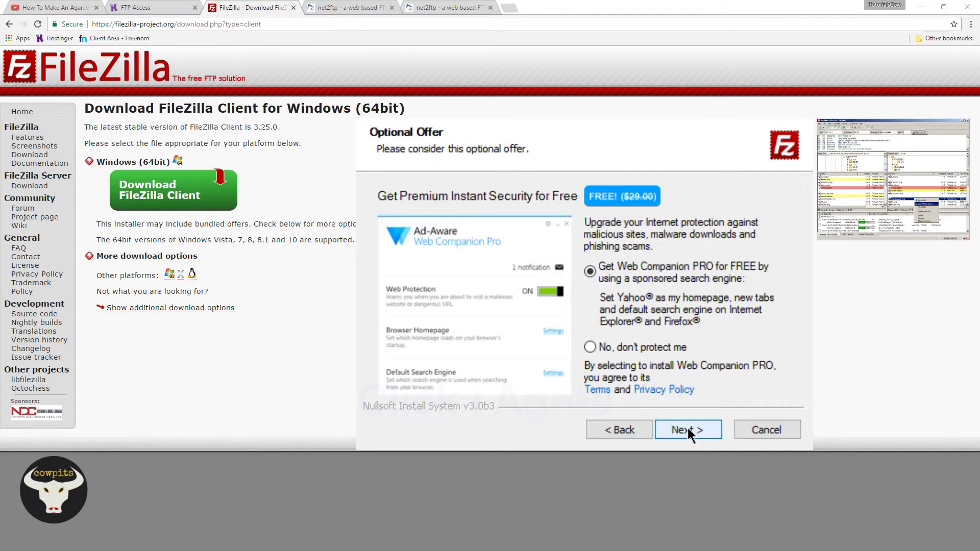
Step: Decline the Web Companion PRO offer and complete the FileZilla upgrade with previous settings, starting the program and dismissing its welcome dialog
click(604, 352)
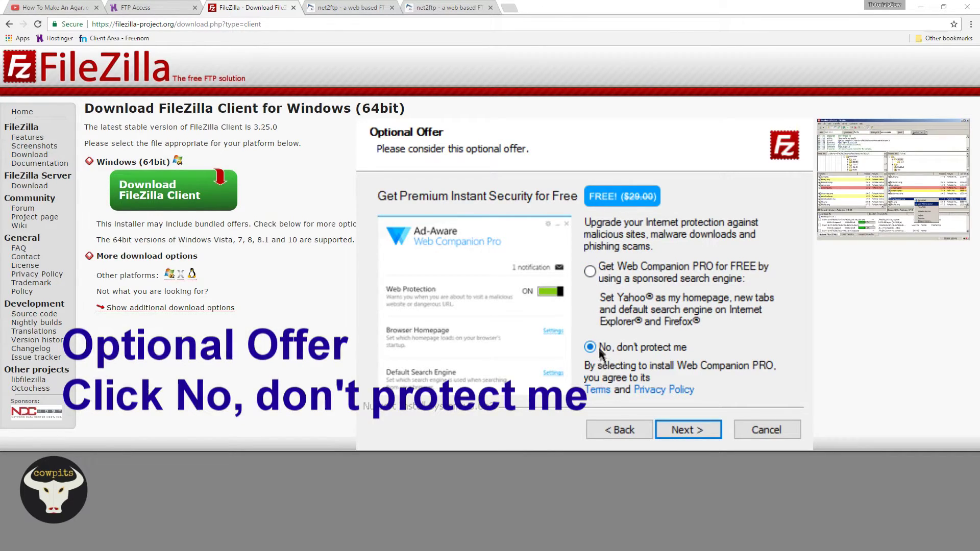
click(687, 431)
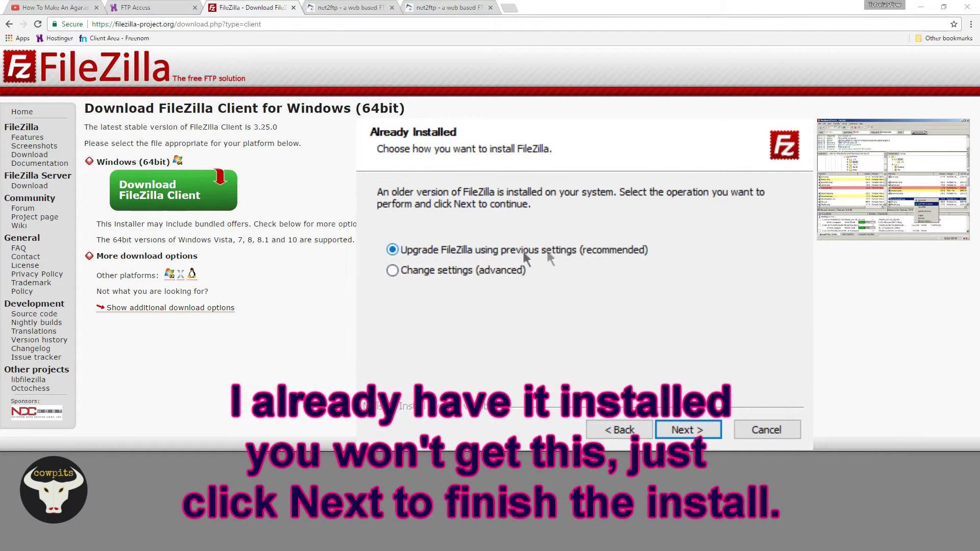
click(689, 430)
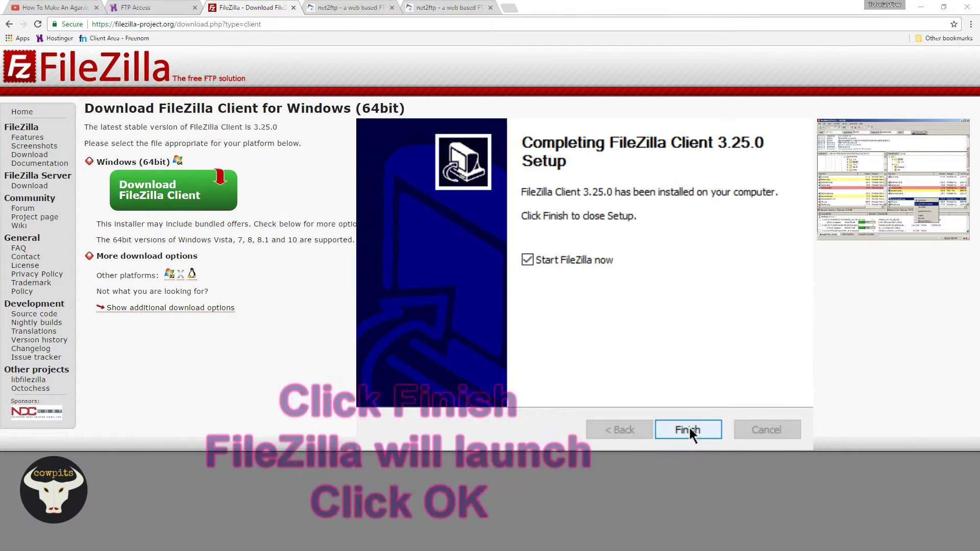
click(689, 430)
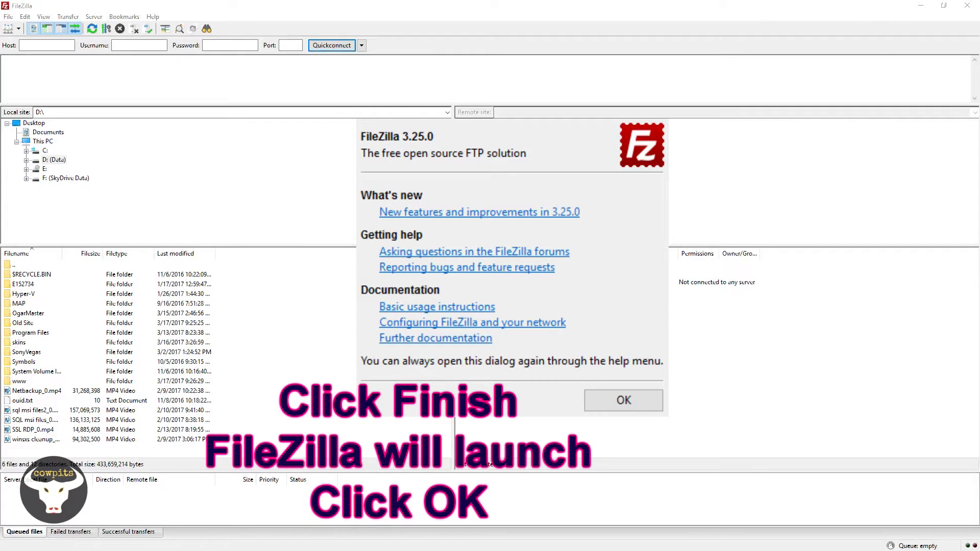
click(617, 402)
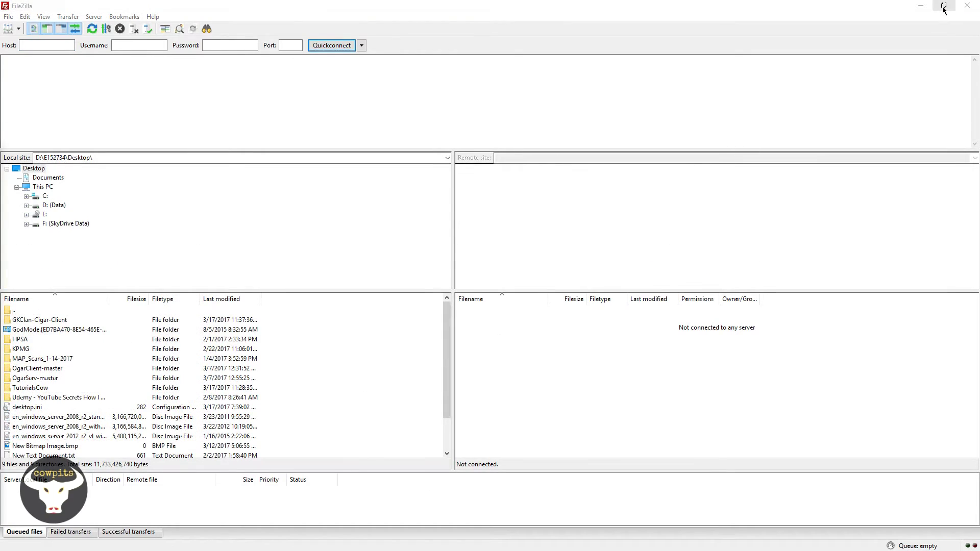
Step: Resize and arrange the Hostinger FTP Access browser window and the FileZilla window side by side
click(944, 7)
drag(791, 81, 823, 82)
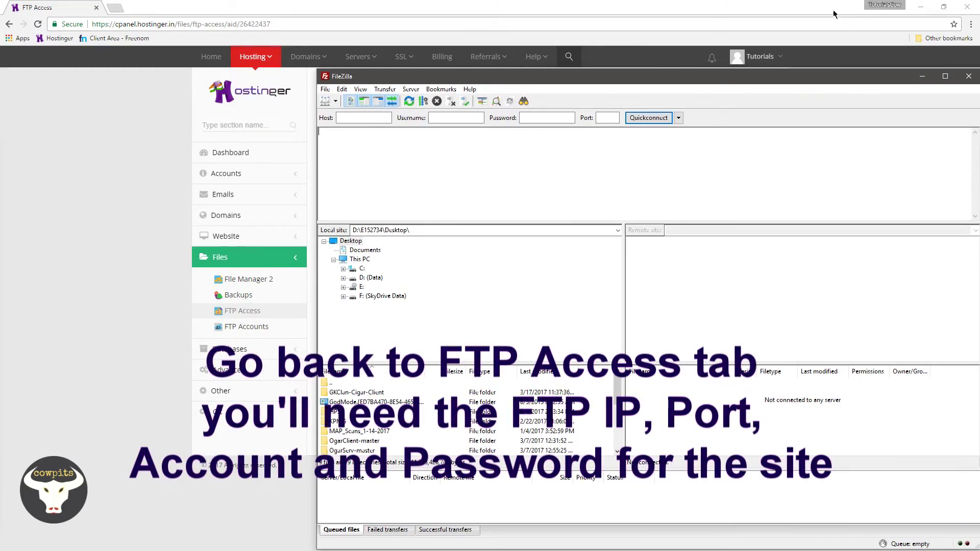
click(837, 27)
click(944, 6)
drag(763, 46, 650, 16)
drag(784, 179, 561, 176)
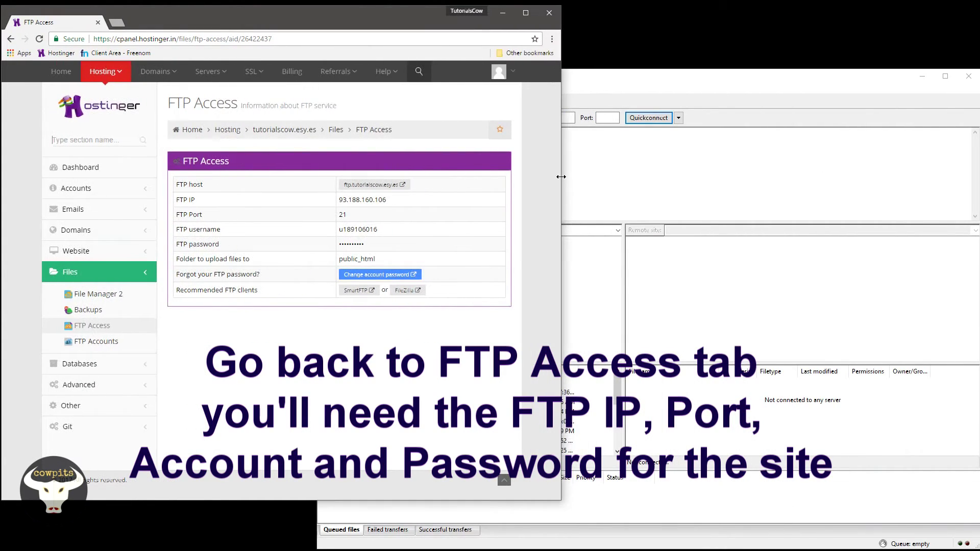
drag(659, 81, 715, 104)
drag(370, 208, 543, 208)
drag(655, 99, 602, 18)
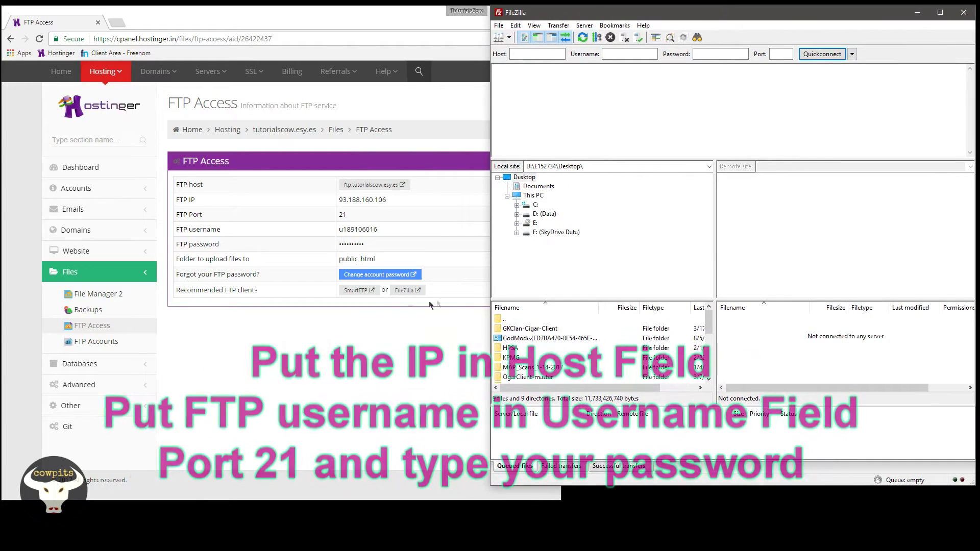
Step: Copy the FTP IP 93.188.160.106 from the FTP Access details into FileZilla's Host field
drag(389, 200, 332, 197)
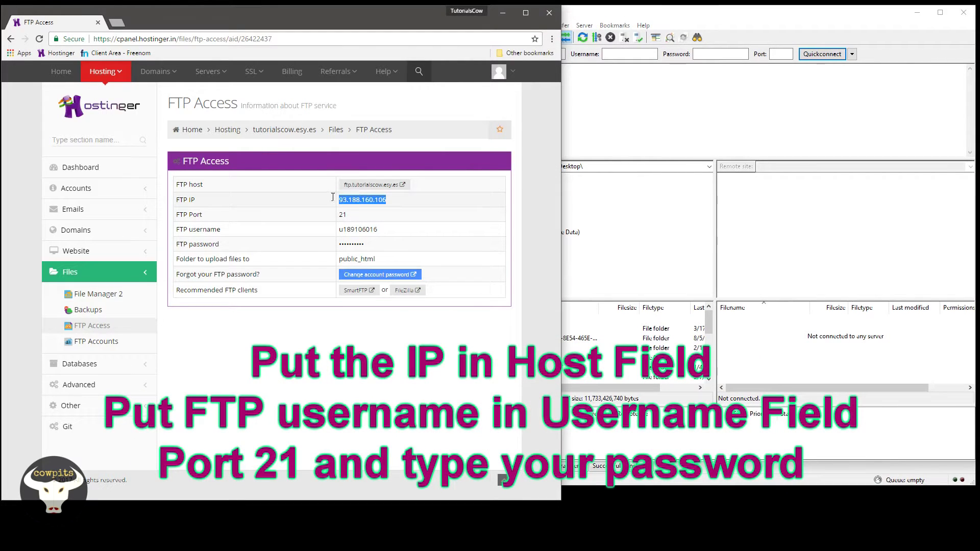
right_click(347, 200)
click(367, 205)
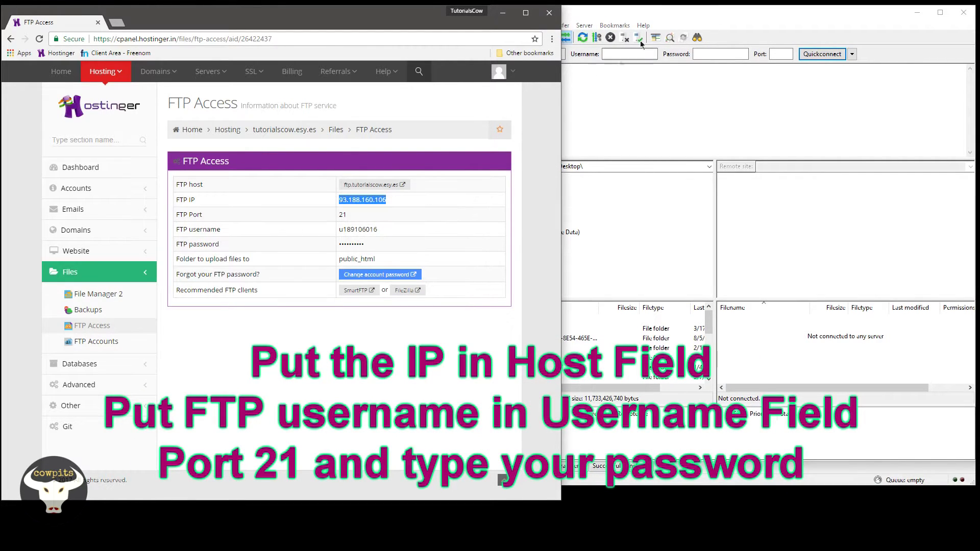
click(647, 20)
right_click(516, 54)
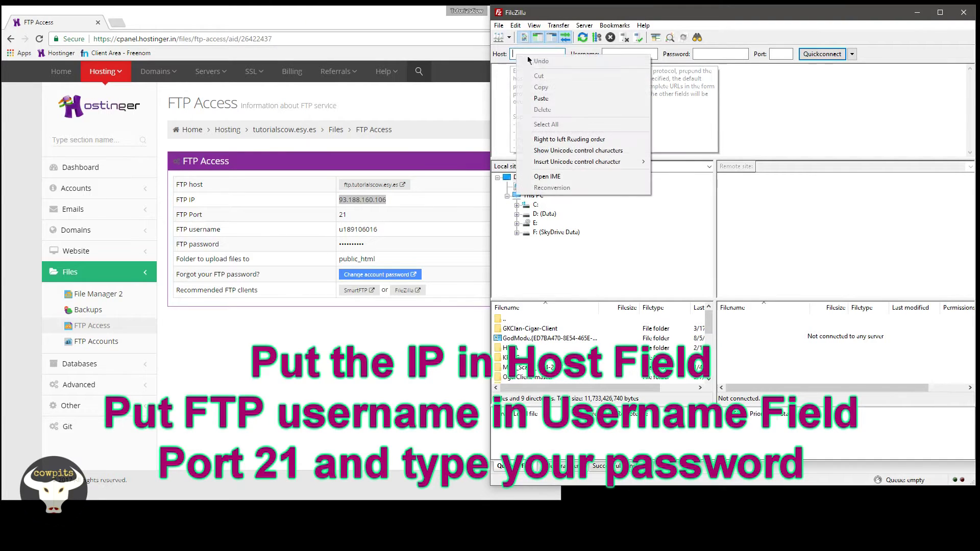
click(541, 98)
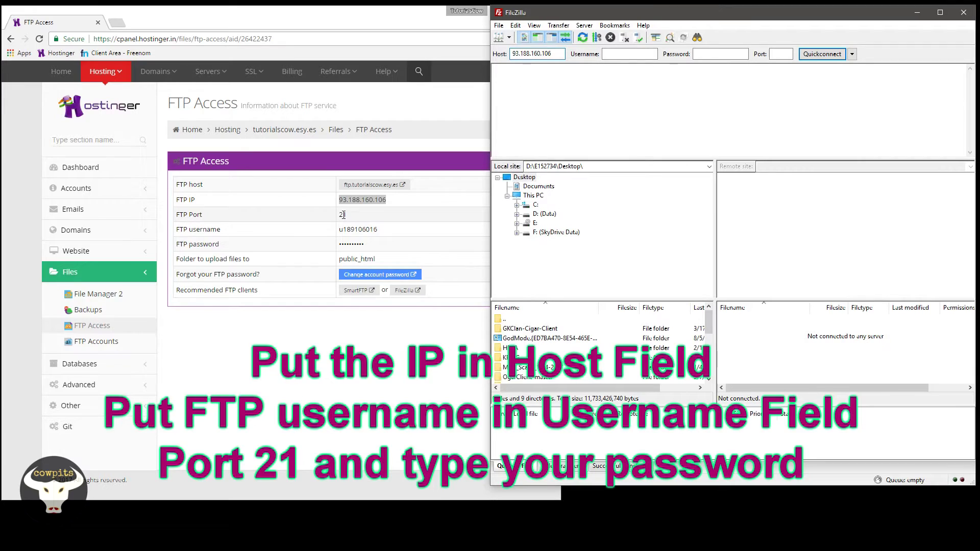
Step: Copy the FTP username and port 21 from the FTP Access details into FileZilla's Username and Port fields
double_click(356, 230)
drag(356, 230, 629, 54)
key(alt+Tab)
double_click(342, 214)
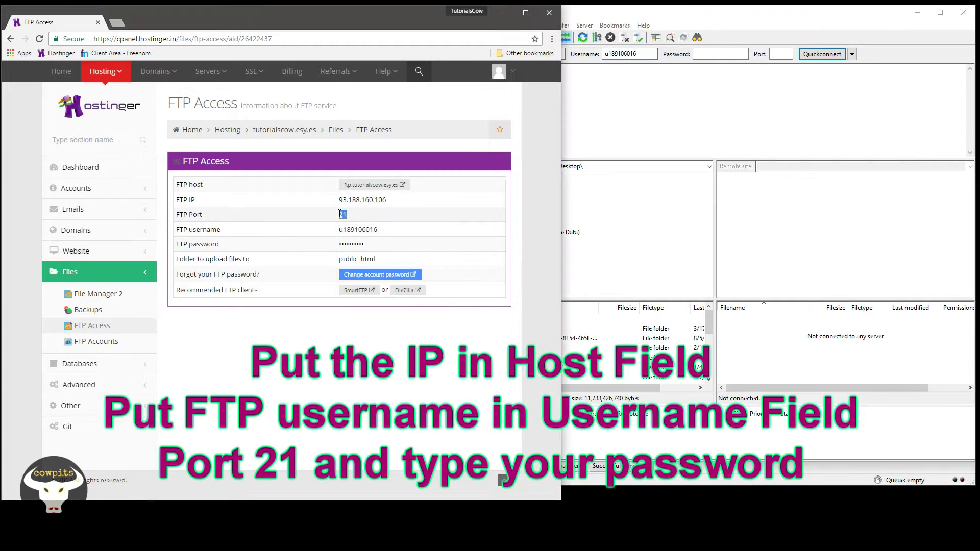
drag(780, 57, 781, 55)
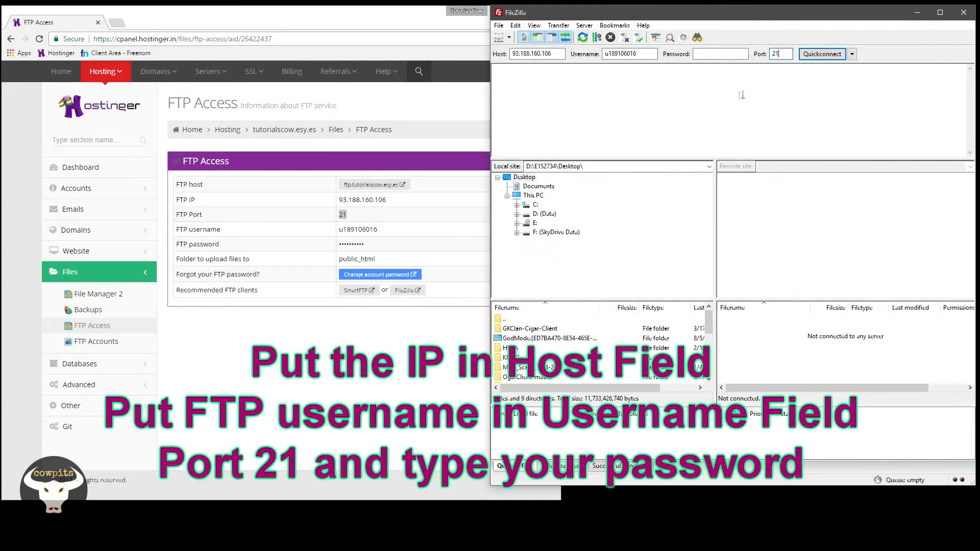
Step: Enter the FTP account password in FileZilla and connect to the server
click(717, 58)
text(•••••••••••••)
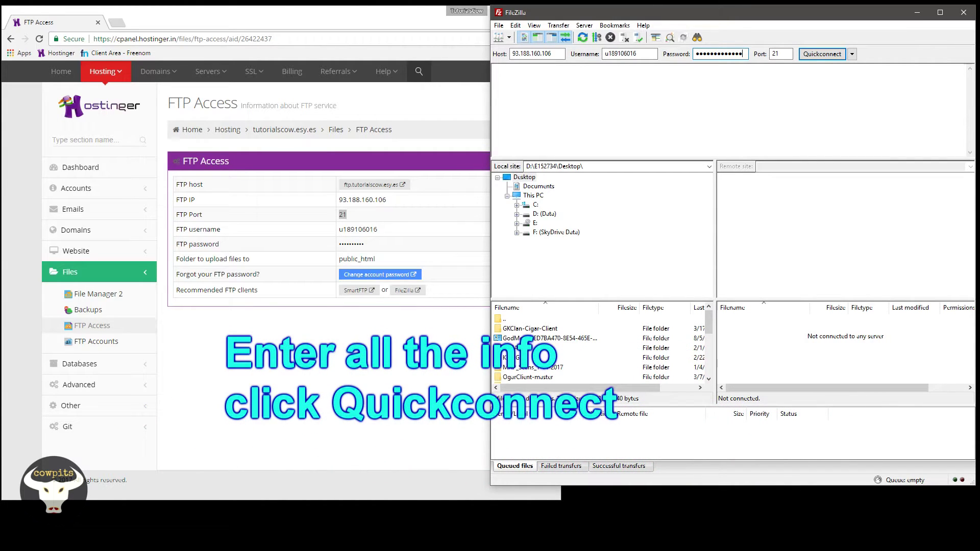
click(811, 56)
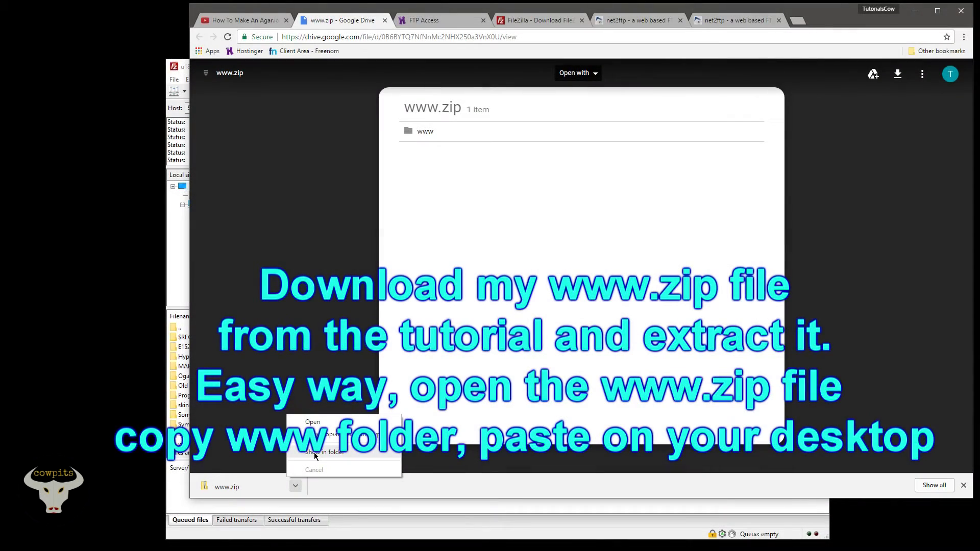
click(312, 422)
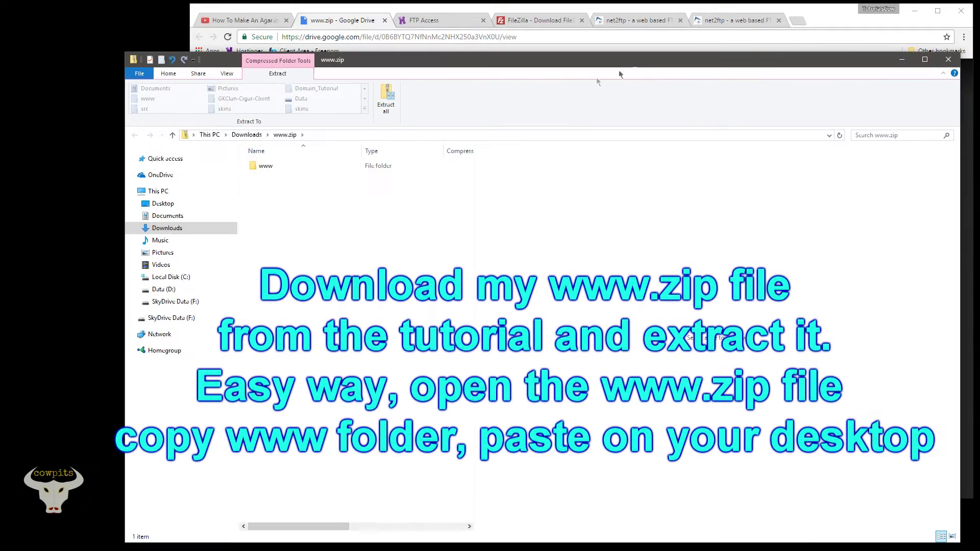
click(268, 168)
right_click(268, 168)
click(305, 213)
right_click(50, 106)
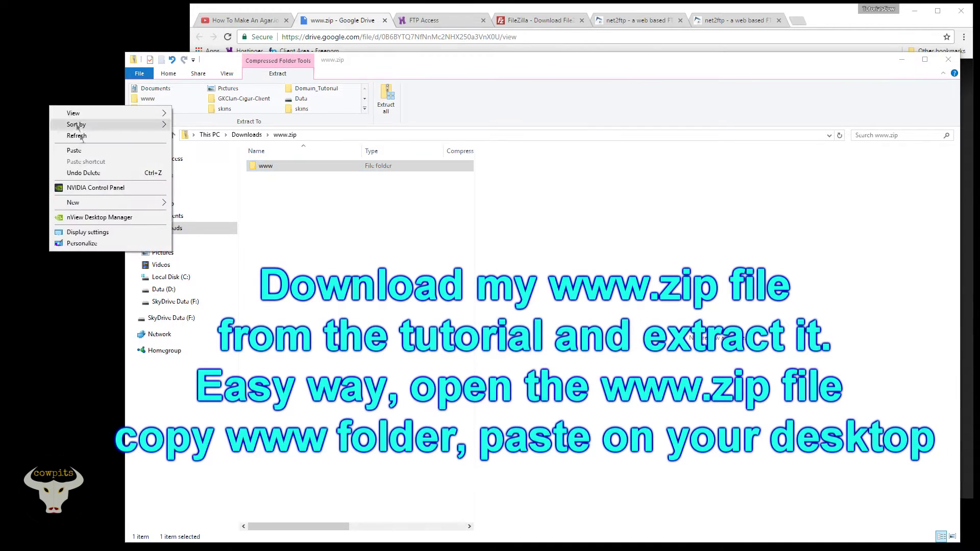
click(76, 151)
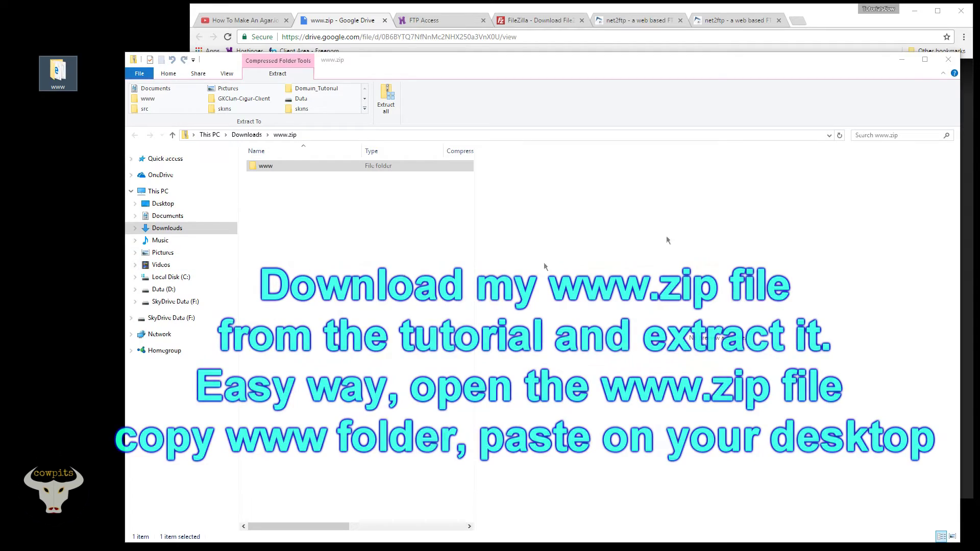
click(948, 60)
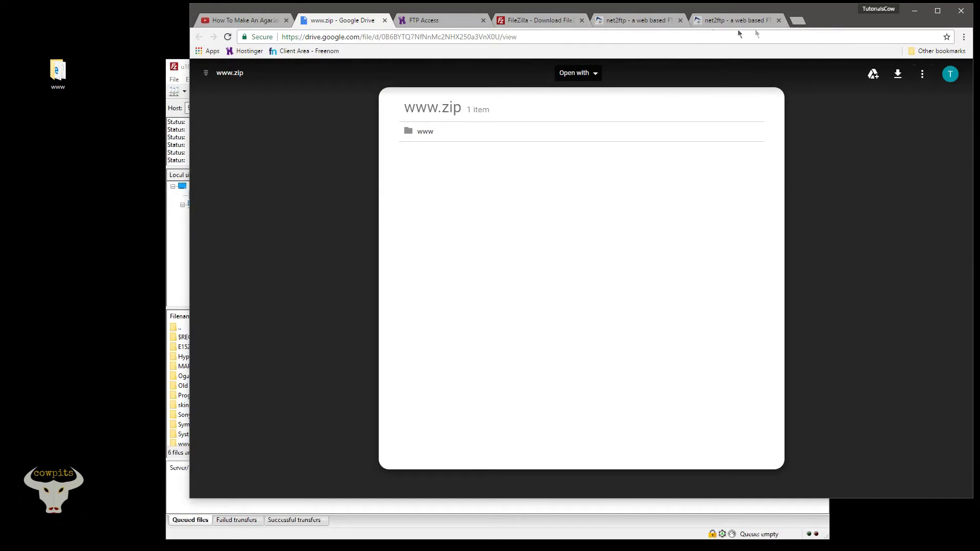
click(385, 20)
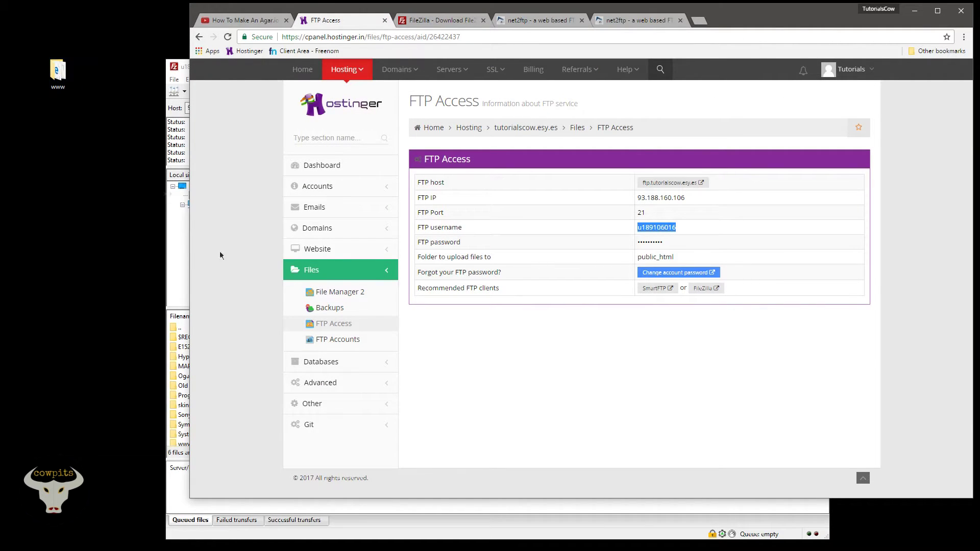
Step: Switch to FileZilla and show the local Desktop folder's contents, looking through the local directory tree
click(446, 520)
click(200, 186)
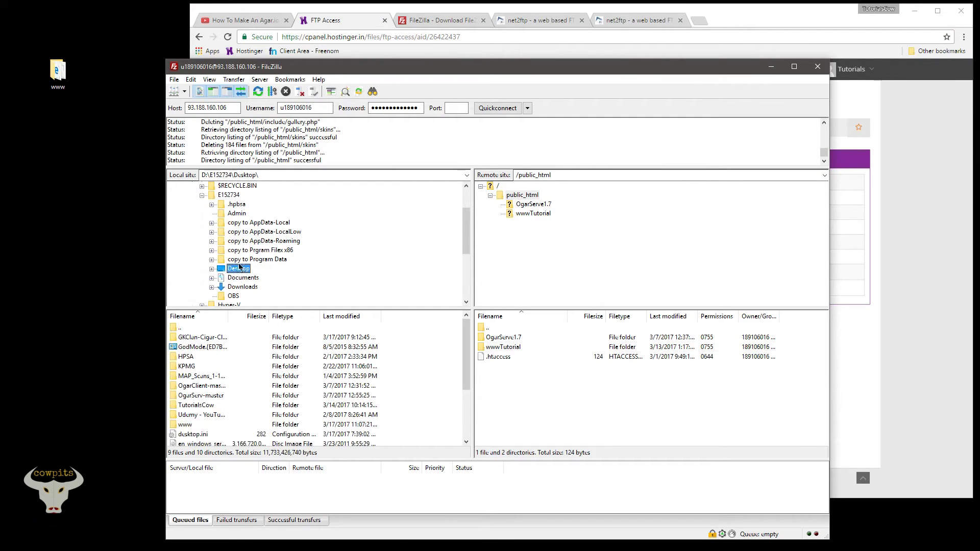
scroll(468, 253, down, 1)
scroll(467, 253, down, 3)
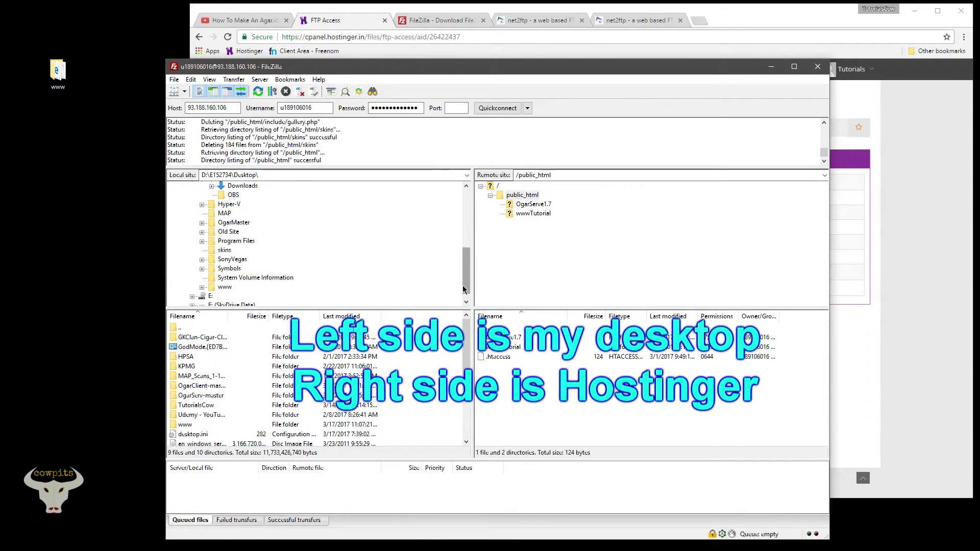
scroll(465, 245, up, 4)
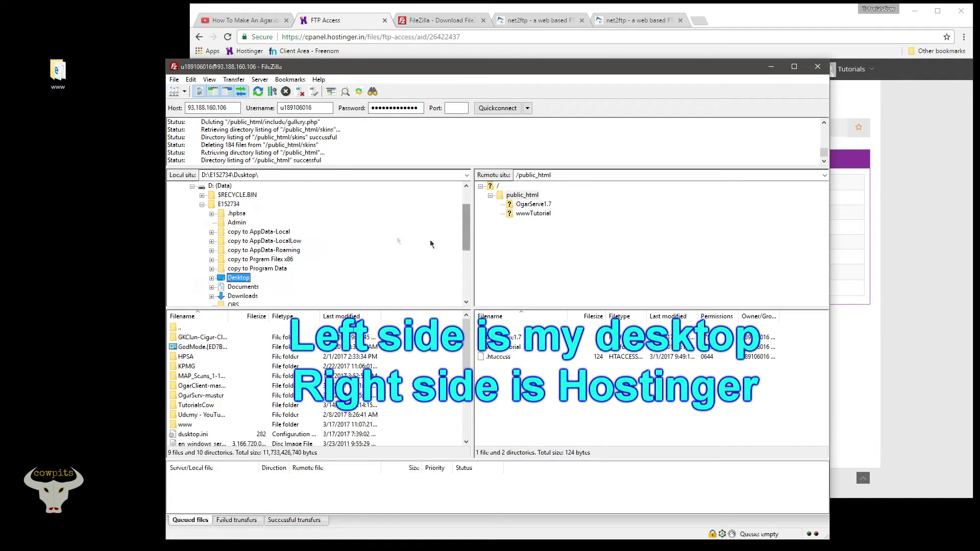
Step: Open index.html from the desktop www folder in WordPad and reposition its window
double_click(61, 72)
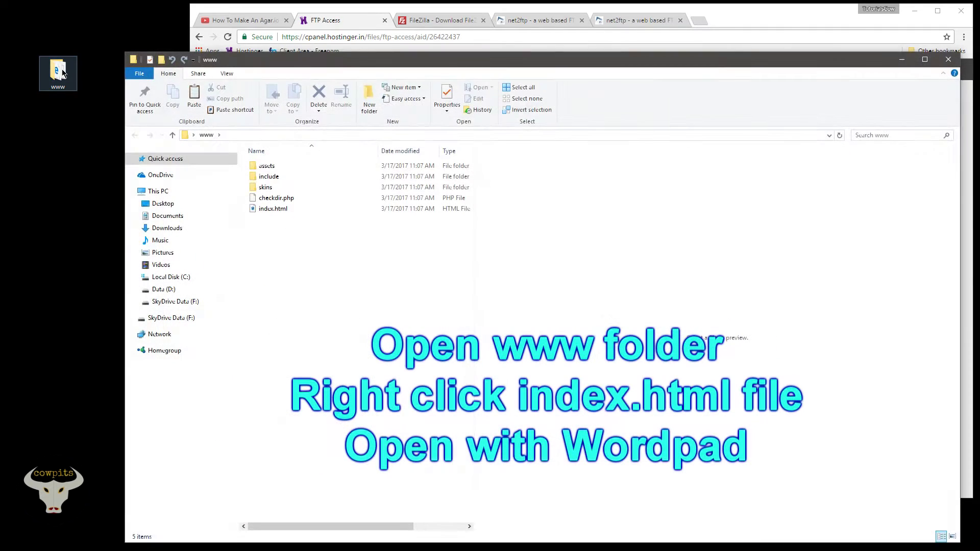
click(266, 210)
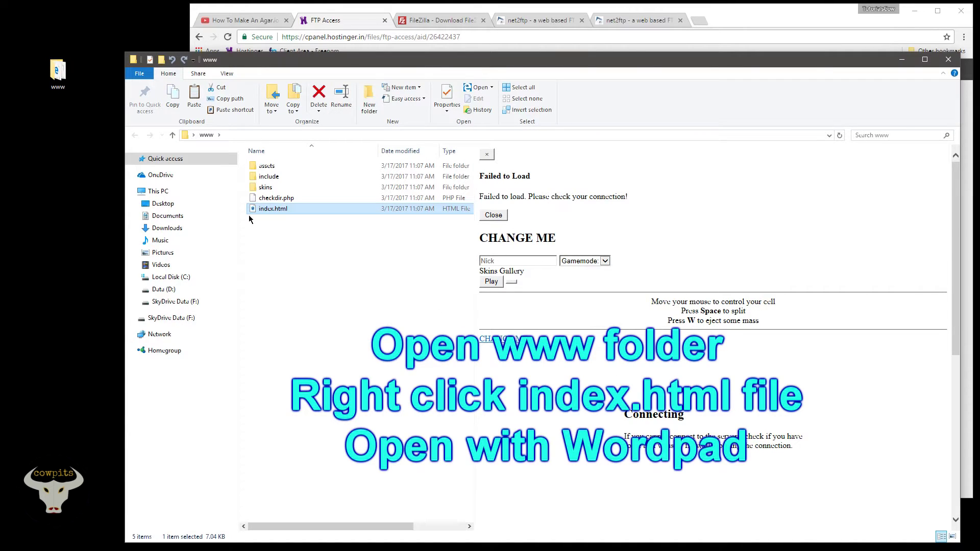
mouse_move(389, 238)
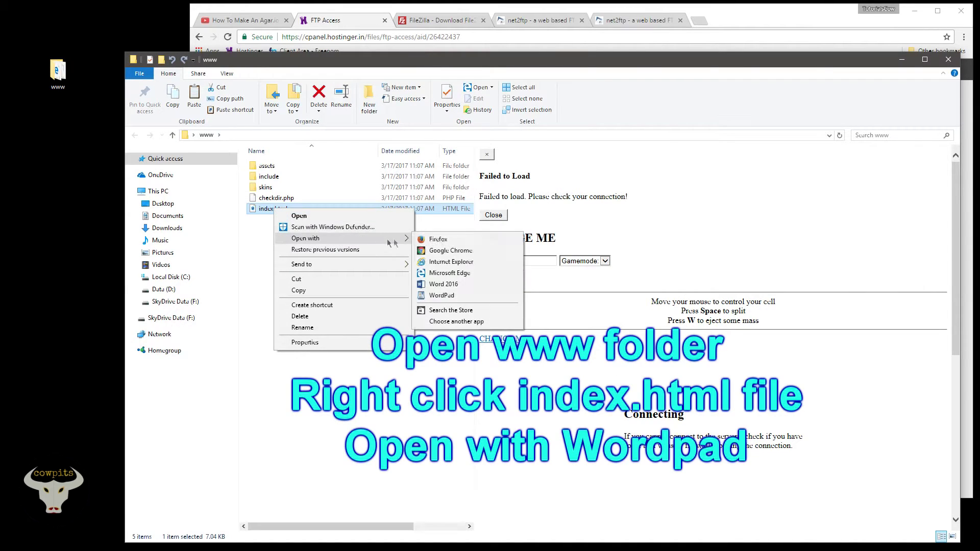
click(440, 296)
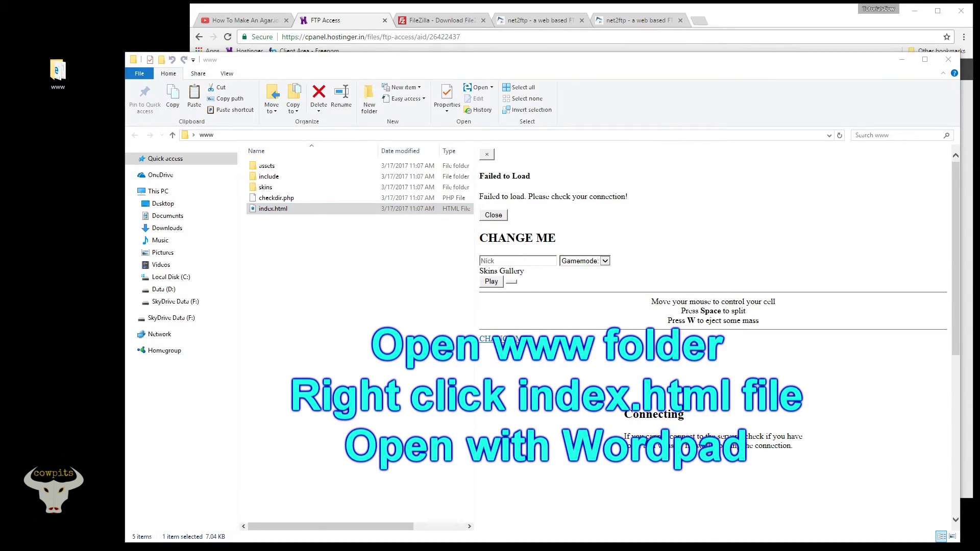
drag(296, 86, 616, 25)
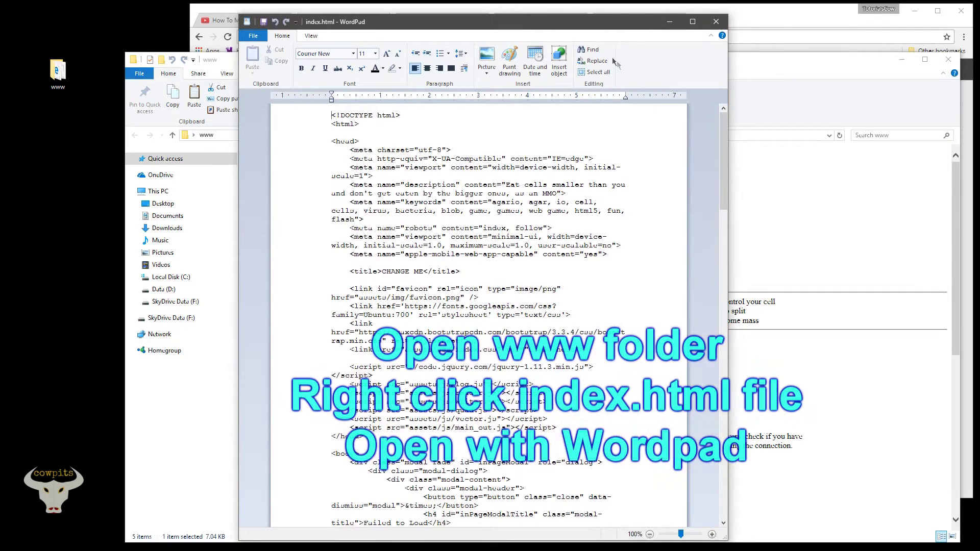
Step: Find "change me" in index.html and replace the placeholder in the page's title tag with cowpits
click(589, 49)
text(change me)
key(Return)
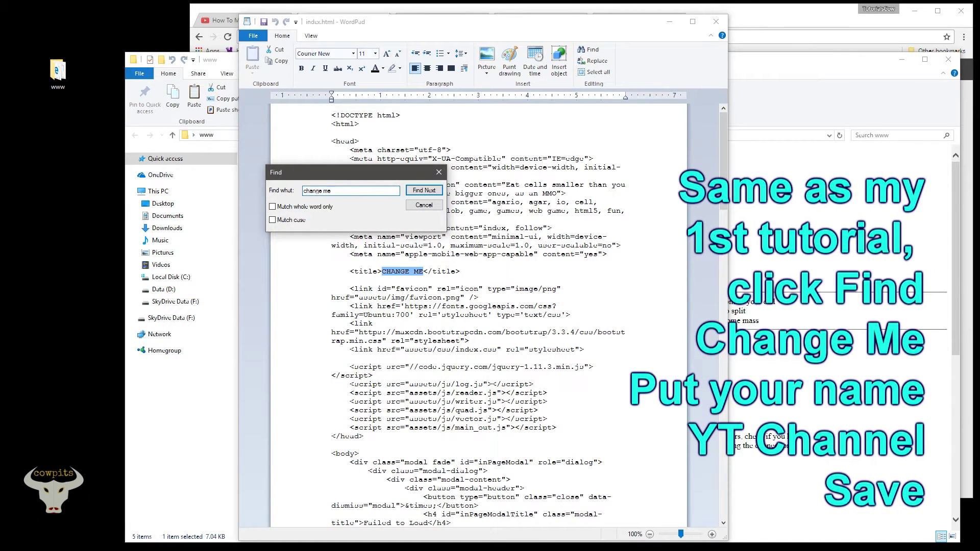
drag(306, 172, 99, 115)
click(398, 277)
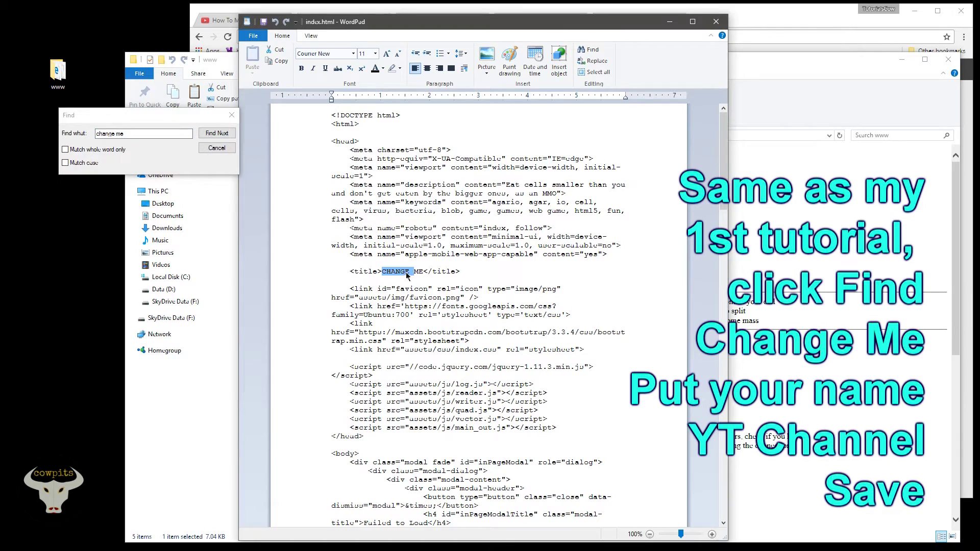
text(cowpits)
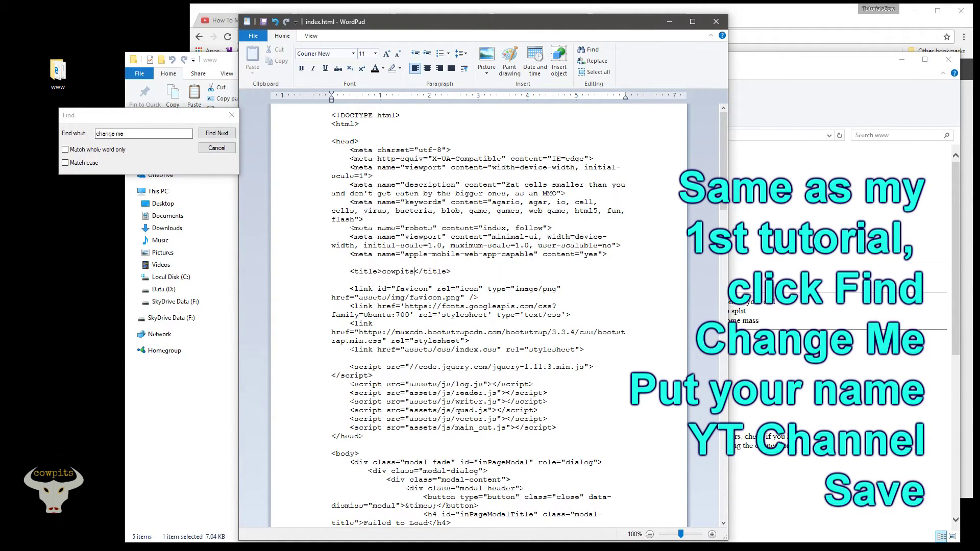
Step: Find the next CHANGE ME placeholder and replace it in the h2 title heading with cowpits
click(217, 133)
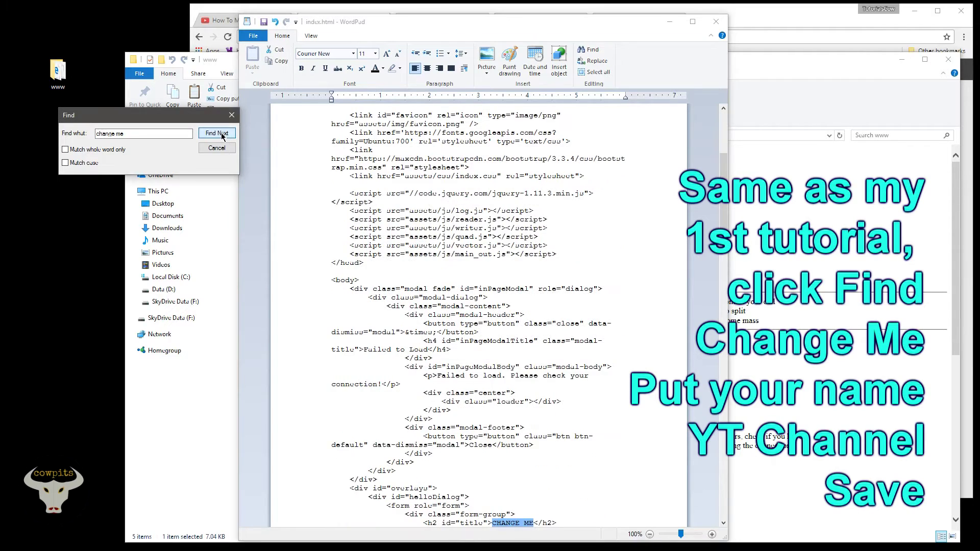
scroll(552, 432, down, 3)
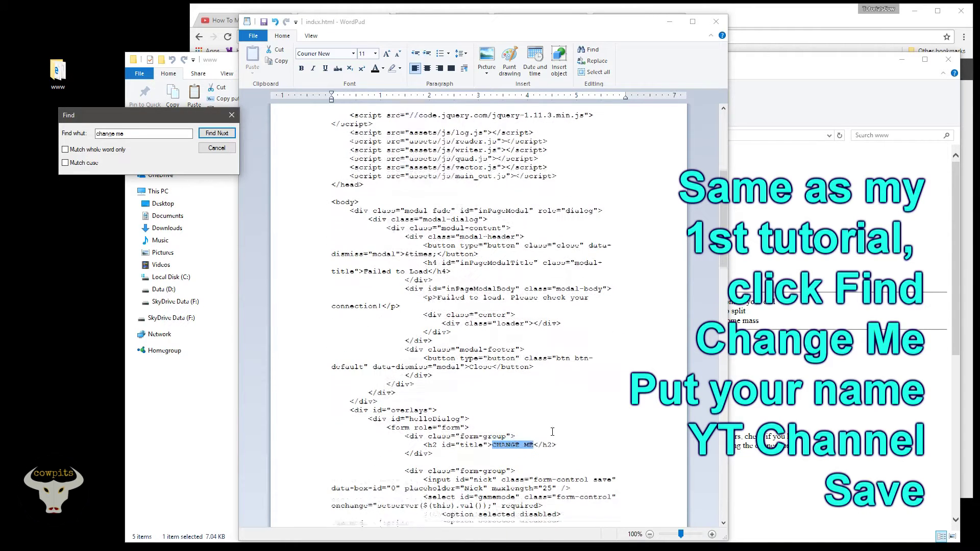
click(517, 448)
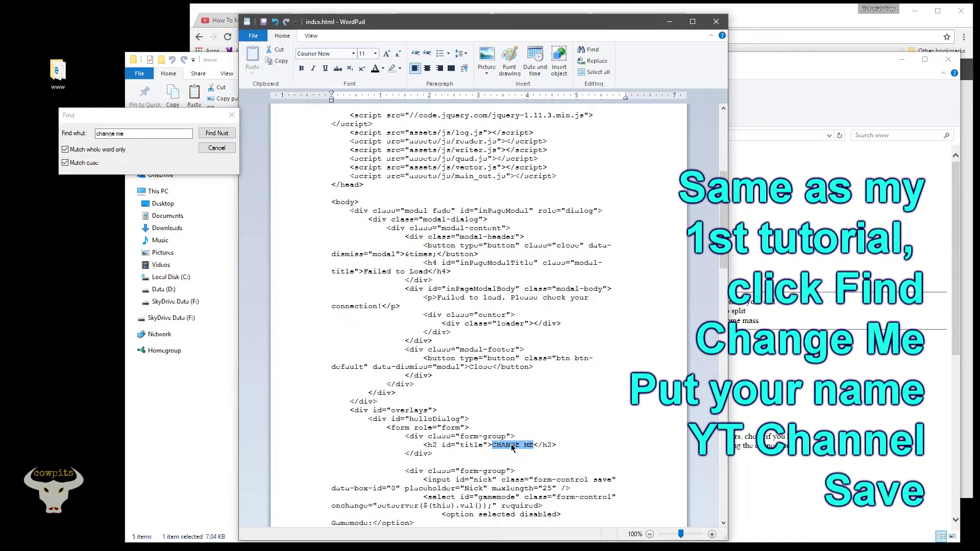
drag(533, 445, 500, 445)
text(cowpits)
Step: Locate the remaining CHANGE ME placeholder in the footer div and replace that link text with cowpits
click(222, 133)
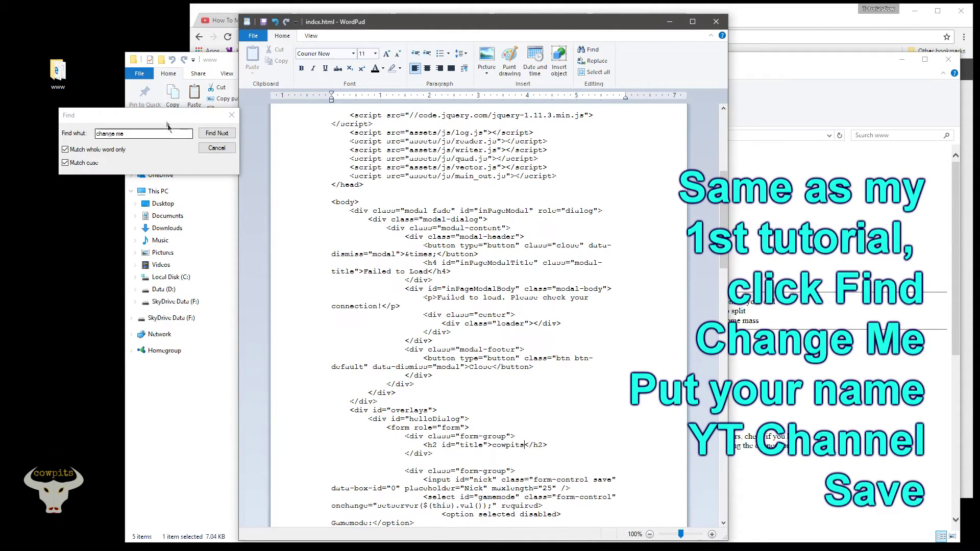
click(220, 134)
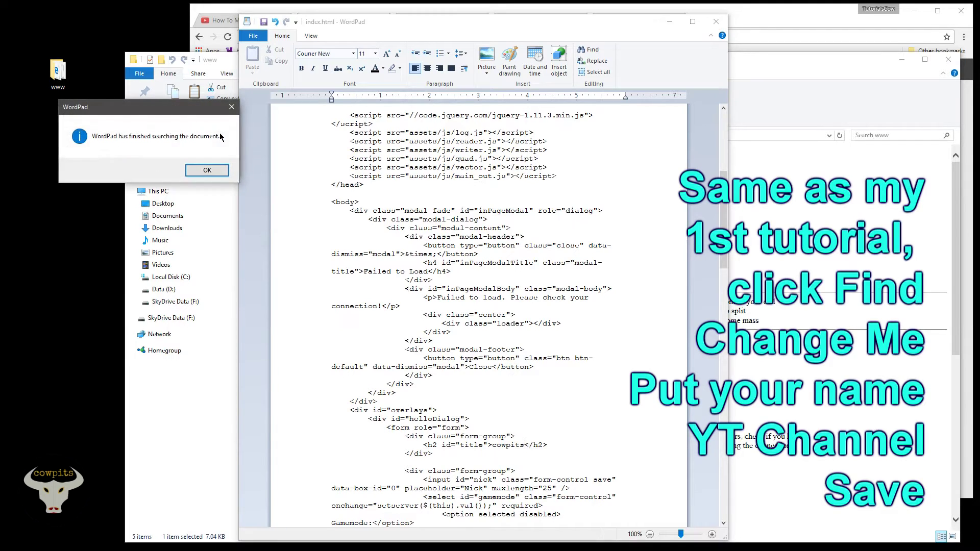
click(206, 168)
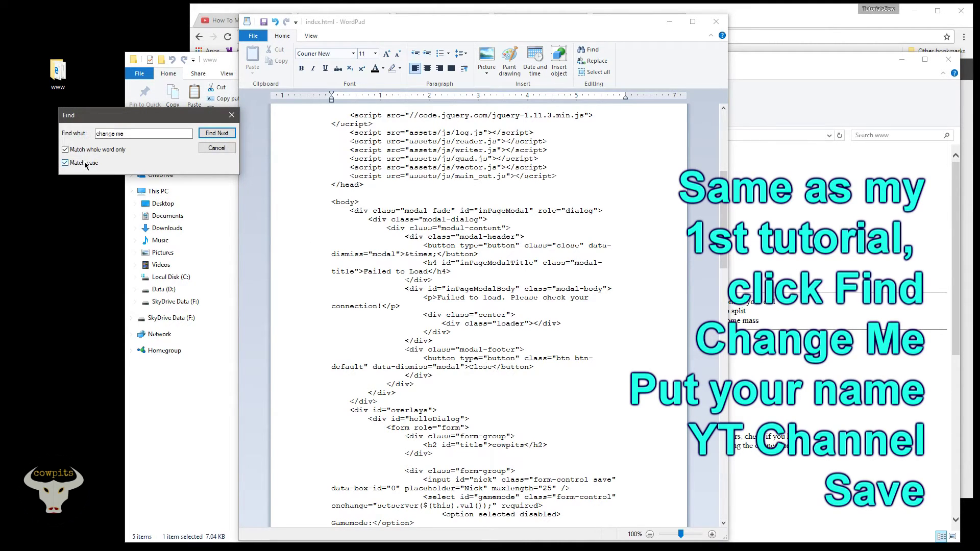
scroll(622, 424, down, 5)
scroll(623, 424, down, 10)
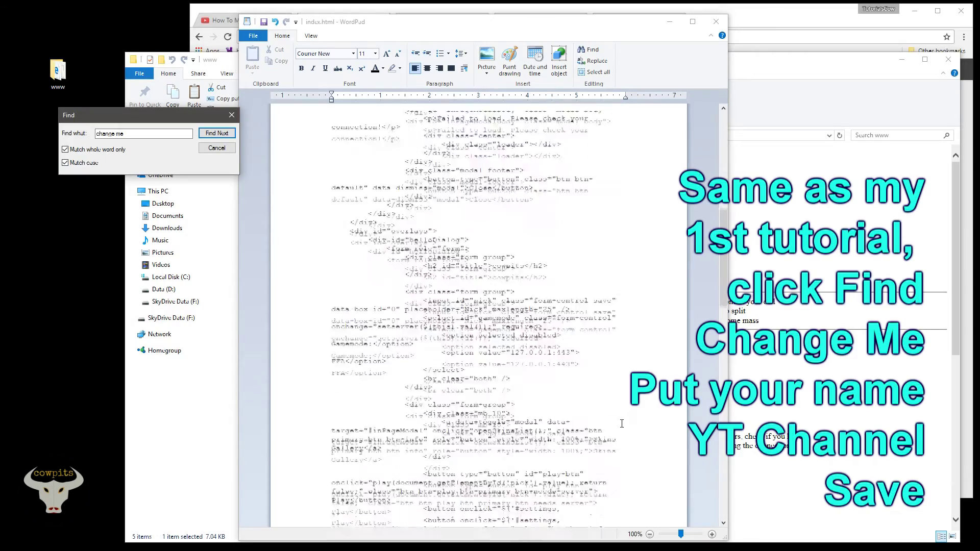
scroll(620, 423, down, 8)
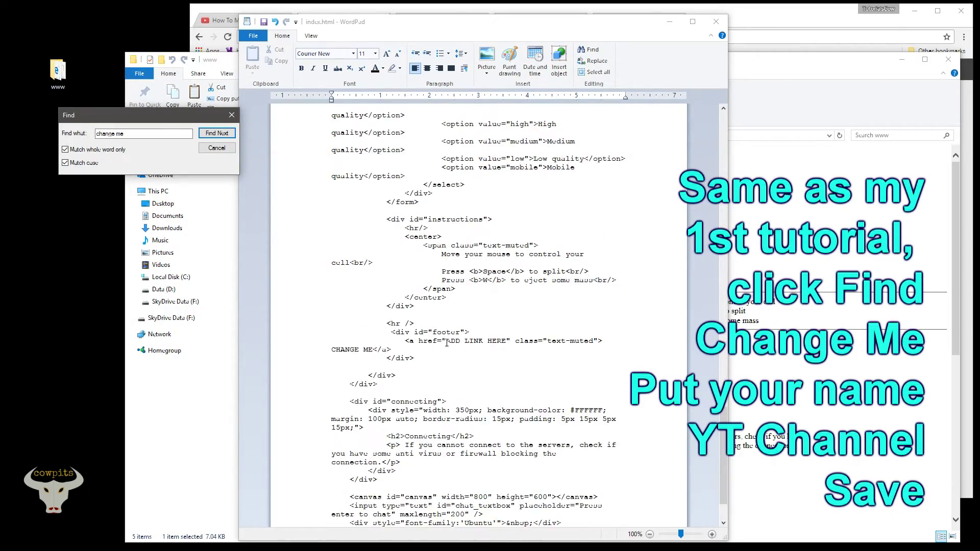
click(473, 341)
drag(512, 340, 447, 341)
click(434, 360)
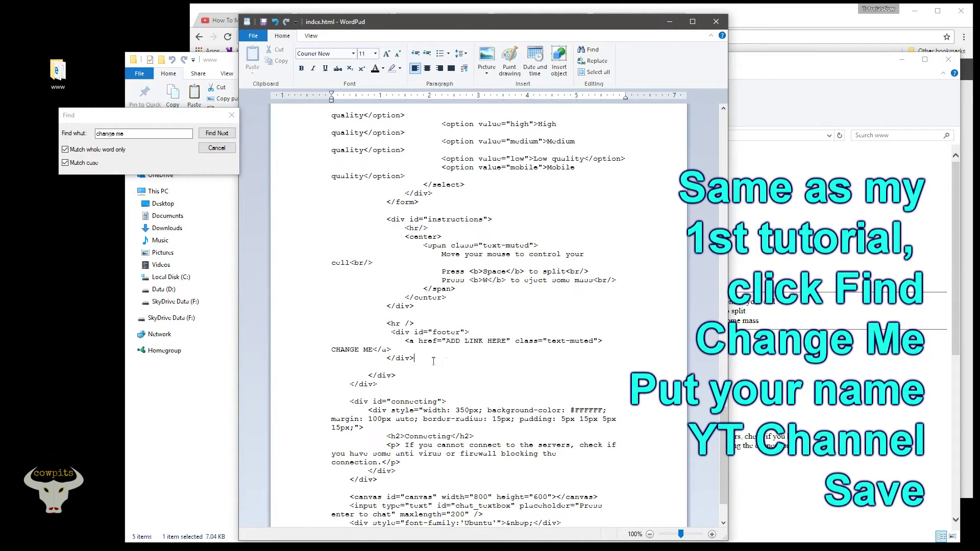
mouse_move(334, 351)
mouse_down()
mouse_move(397, 351)
mouse_move(335, 350)
mouse_up()
text(cowpits)
Step: Replace the footer's ADD LINK HERE placeholder with the cowpits channel link copied from the YouTube video page in the browser, and save index.html
drag(444, 340, 502, 343)
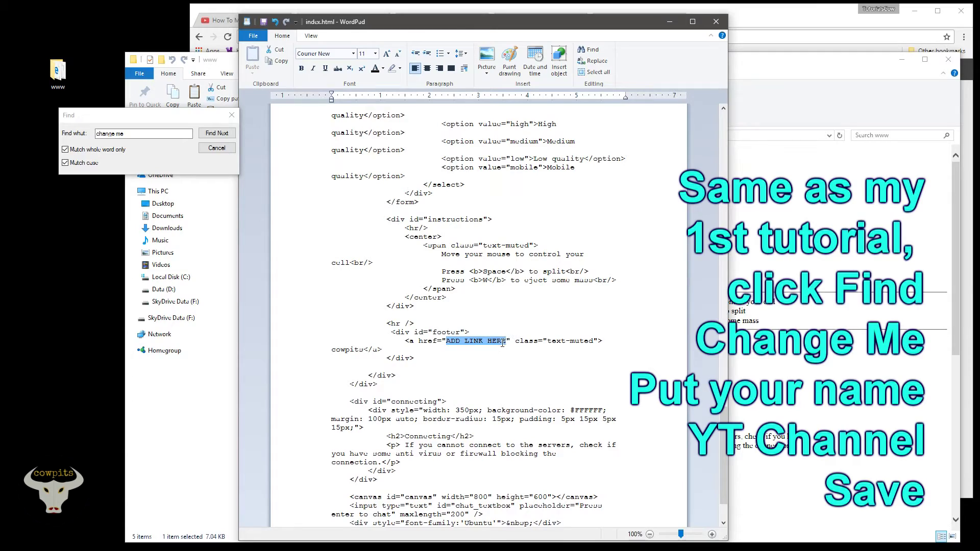
click(770, 29)
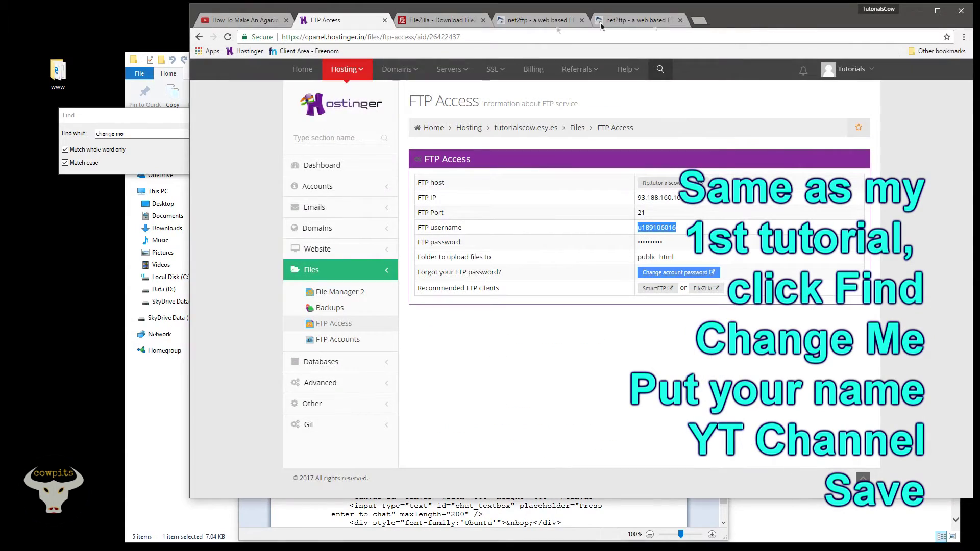
click(270, 17)
scroll(308, 112, up, 6)
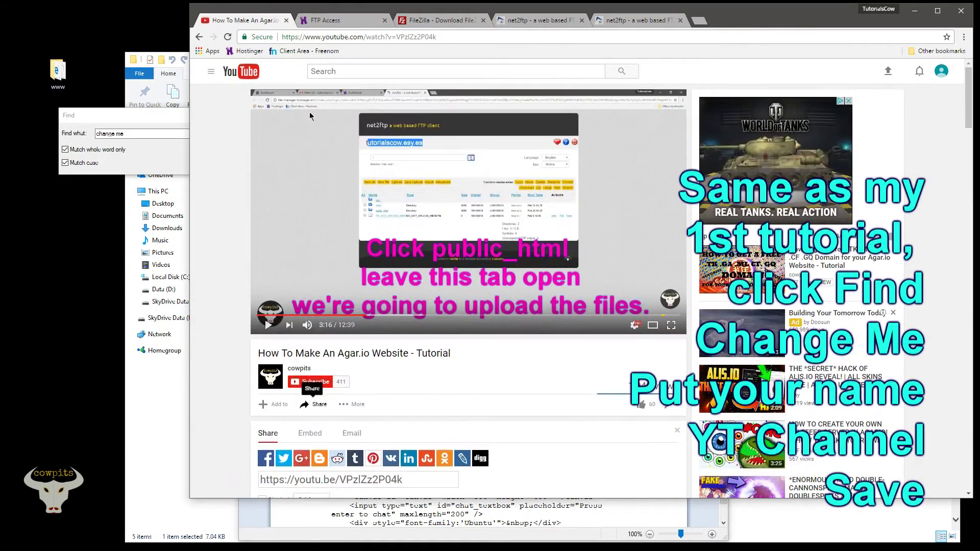
right_click(298, 373)
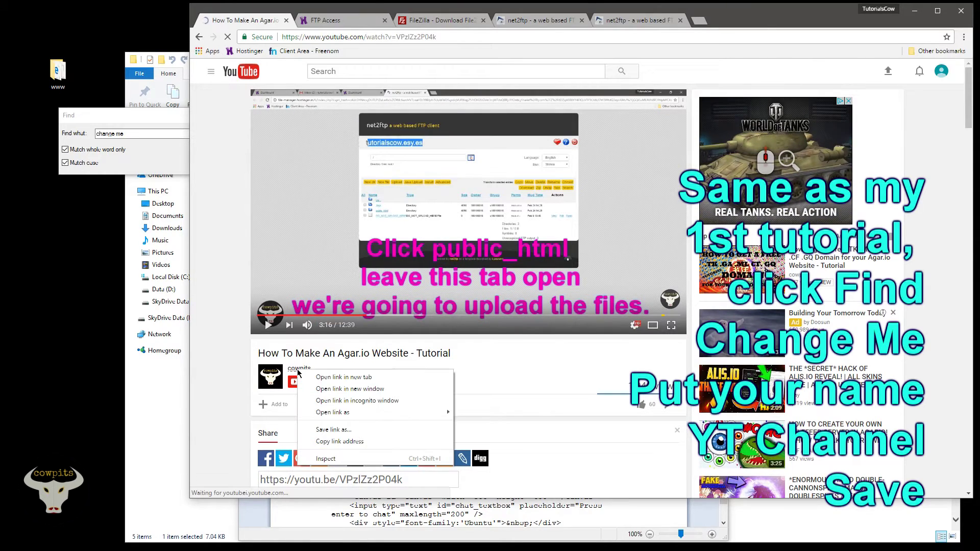
click(337, 441)
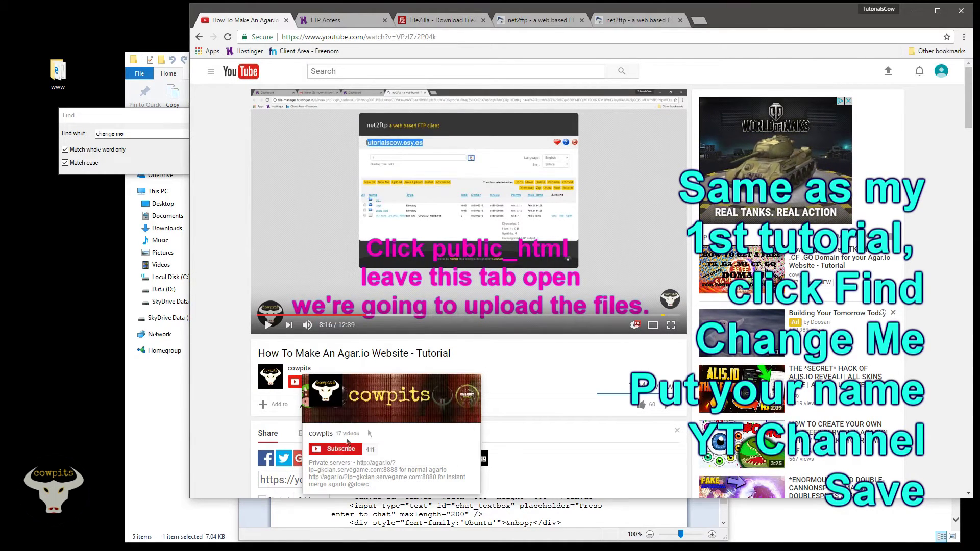
click(493, 541)
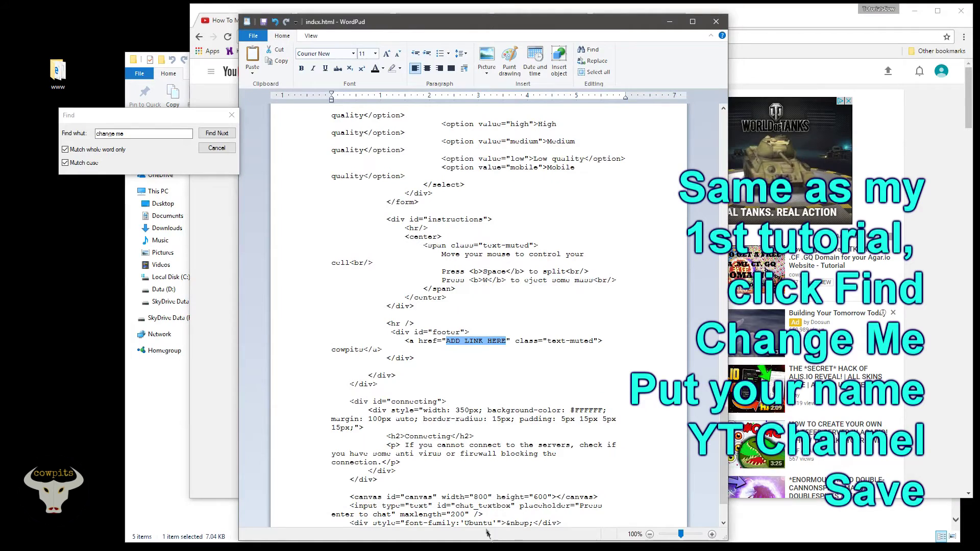
right_click(467, 343)
click(474, 370)
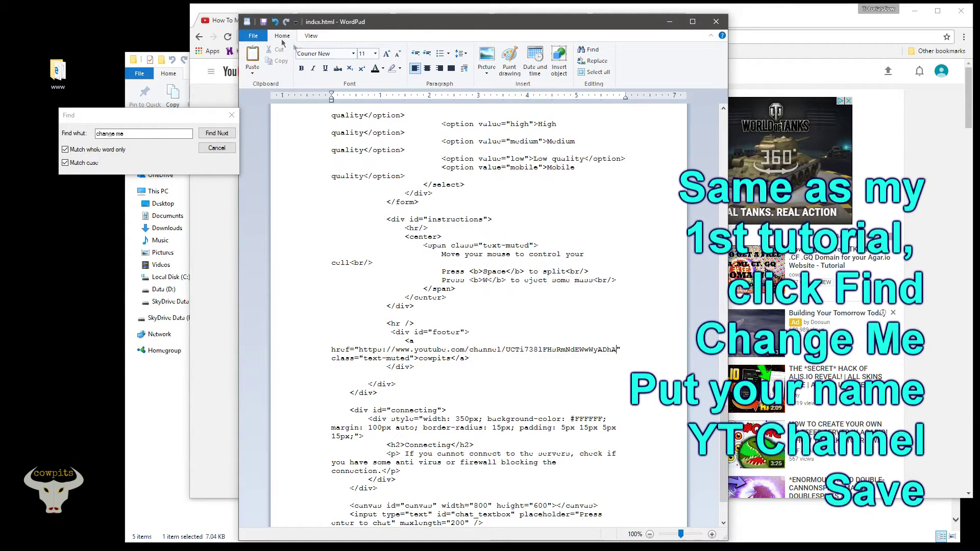
click(264, 23)
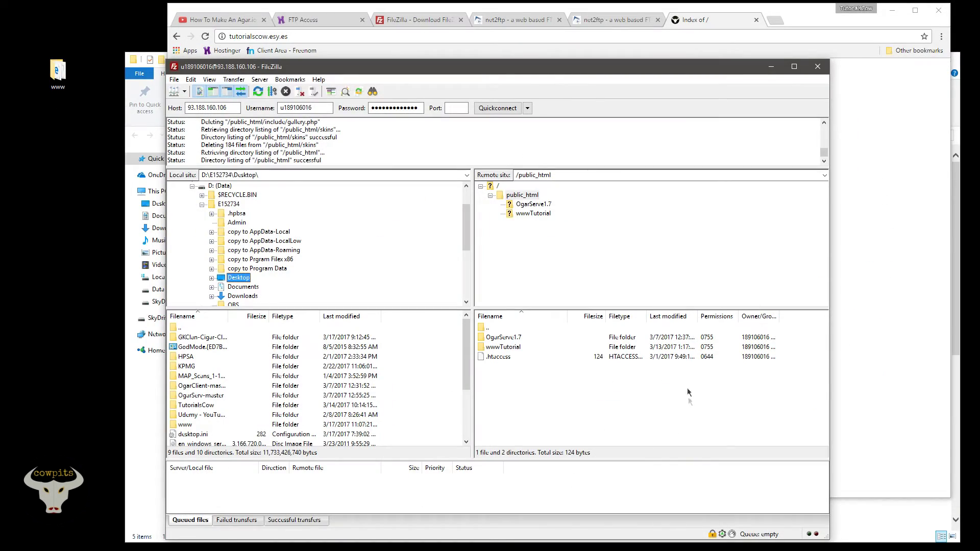
Step: Switch to FileZilla, reposition its window, and select the public_html folder on the remote site
drag(411, 72, 405, 20)
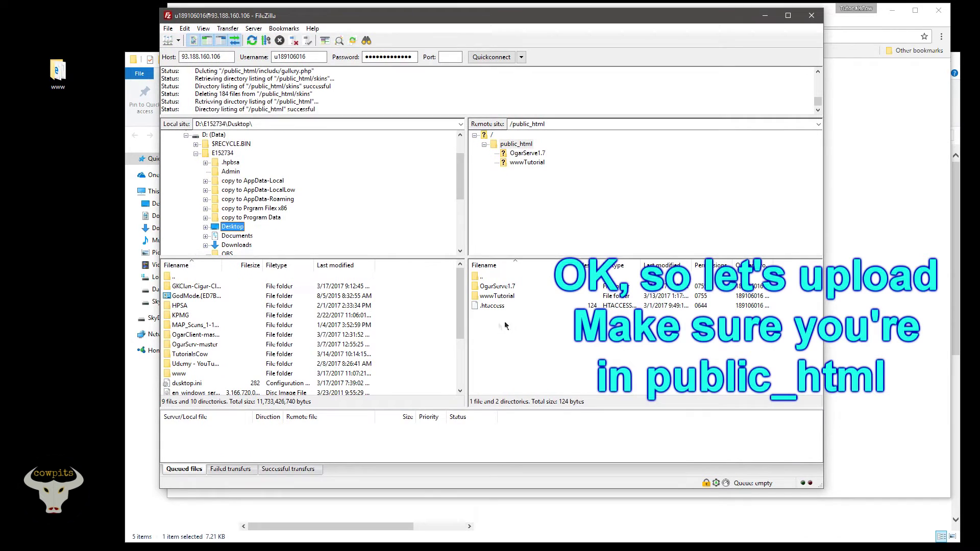
double_click(480, 277)
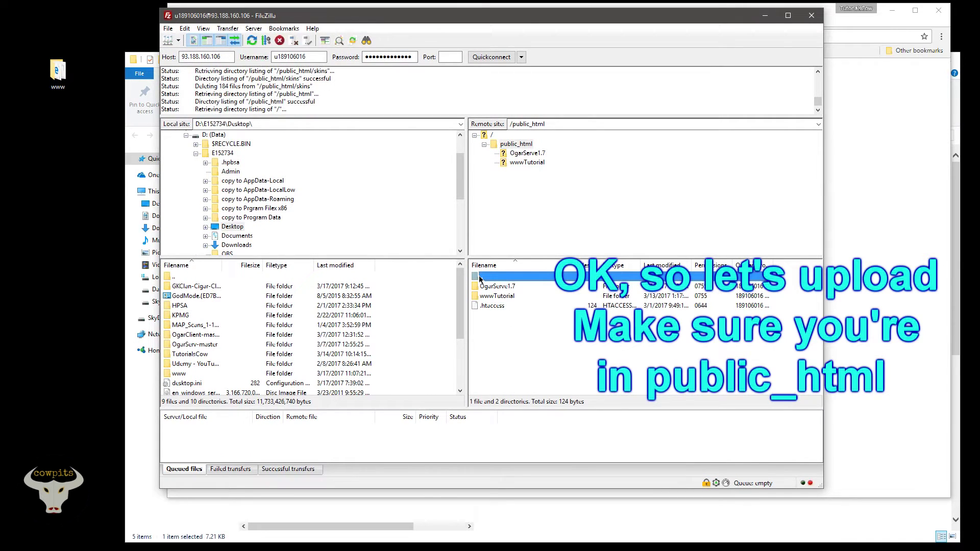
click(510, 147)
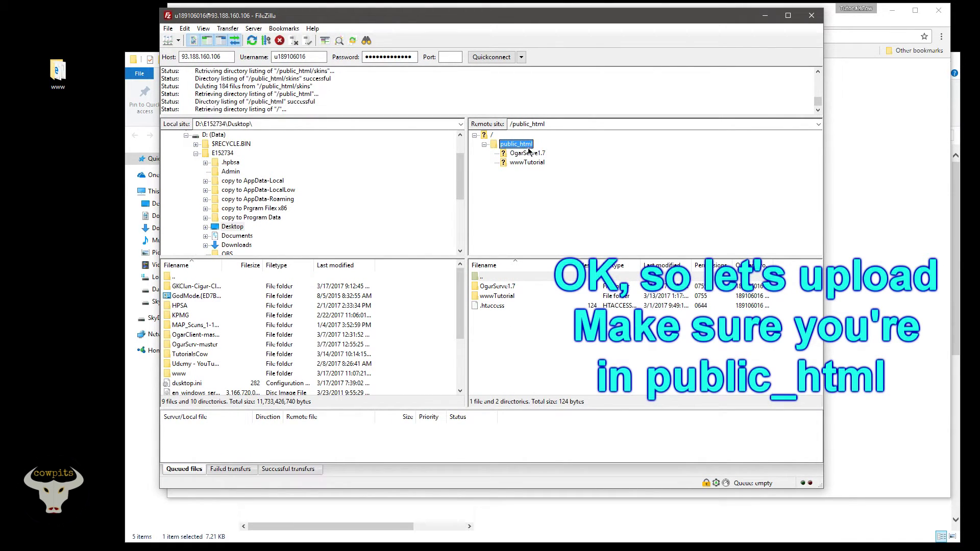
Step: Open the desktop www folder beside FileZilla and upload all its folders and files into the remote public_html folder
double_click(57, 71)
drag(438, 62, 237, 65)
drag(758, 255, 348, 248)
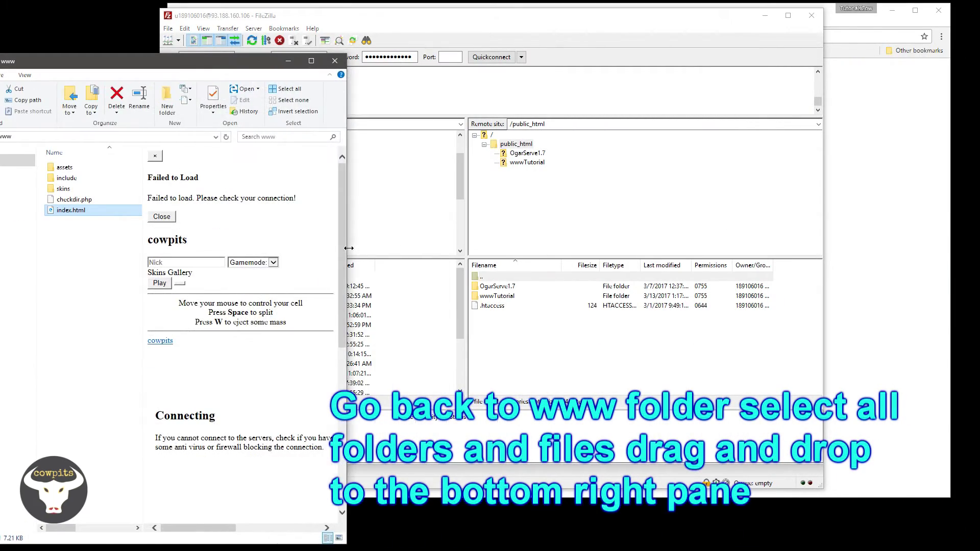
drag(172, 246, 65, 166)
drag(74, 201, 586, 367)
click(578, 368)
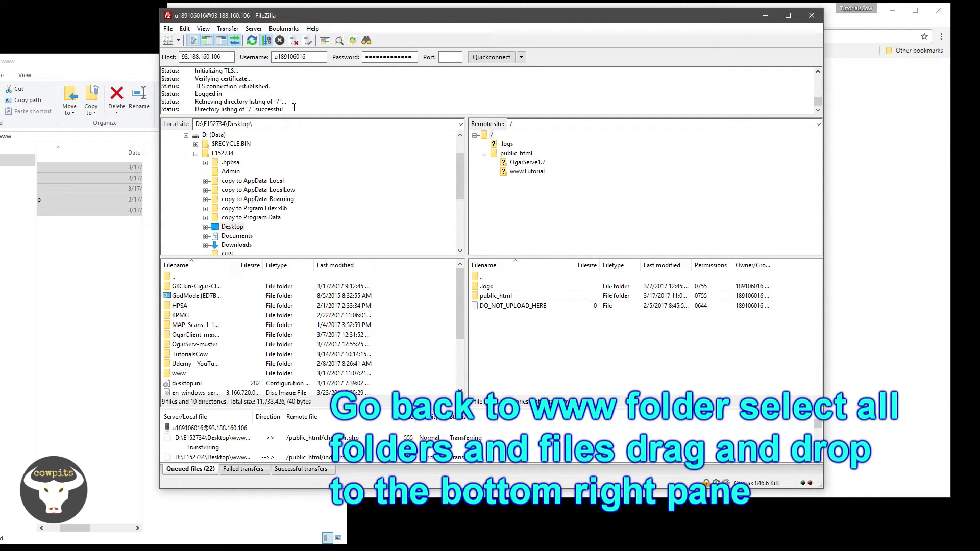
Step: Reopen public_html on the remote site and queue all the www folders and files for upload a second time
double_click(497, 296)
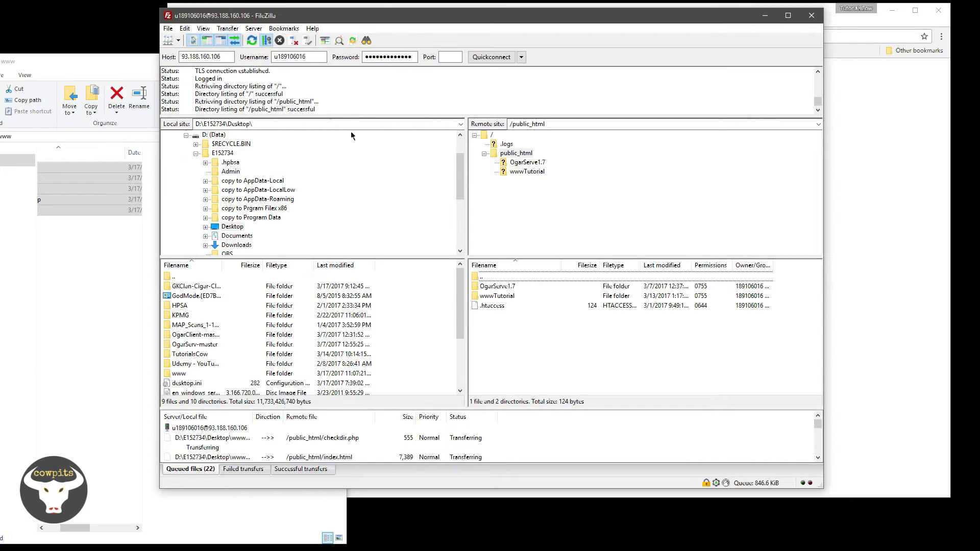
double_click(515, 155)
double_click(503, 159)
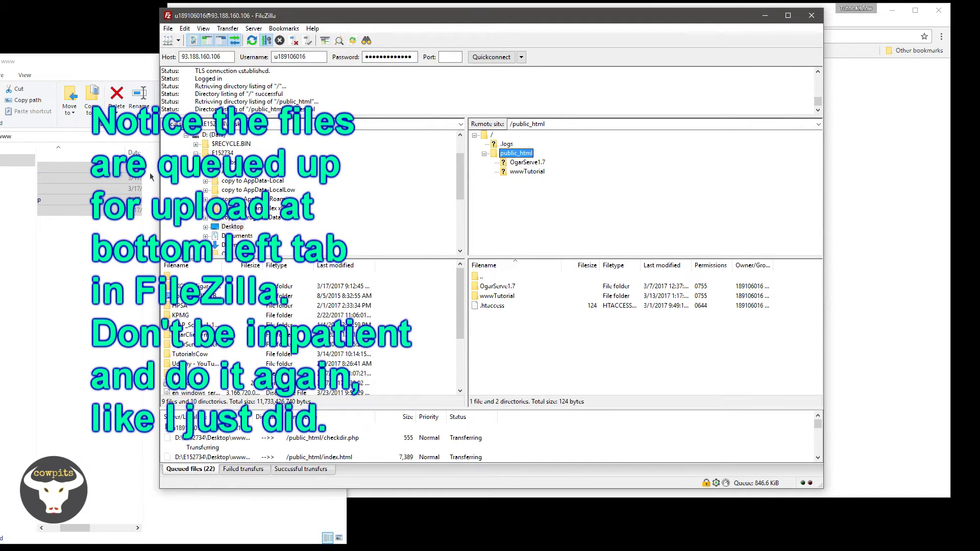
click(74, 74)
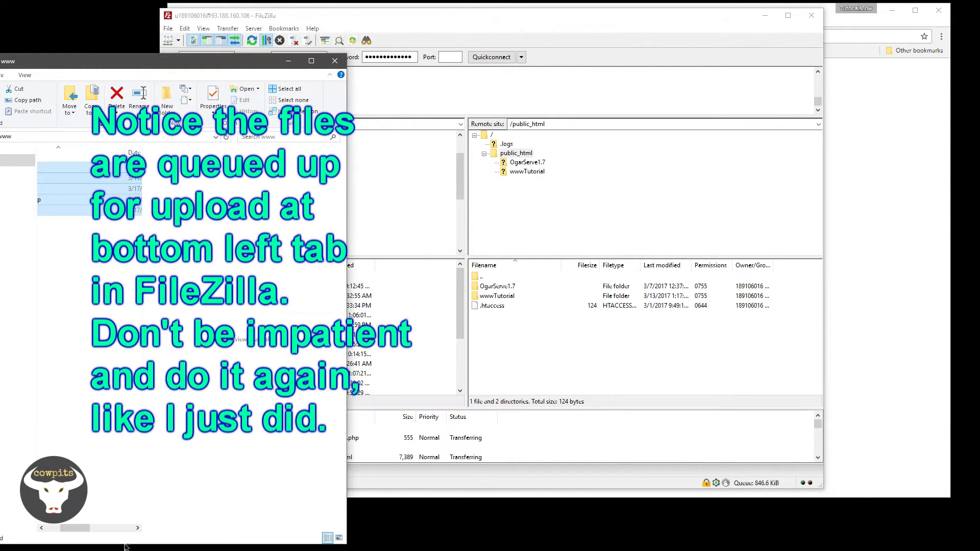
drag(60, 194, 524, 374)
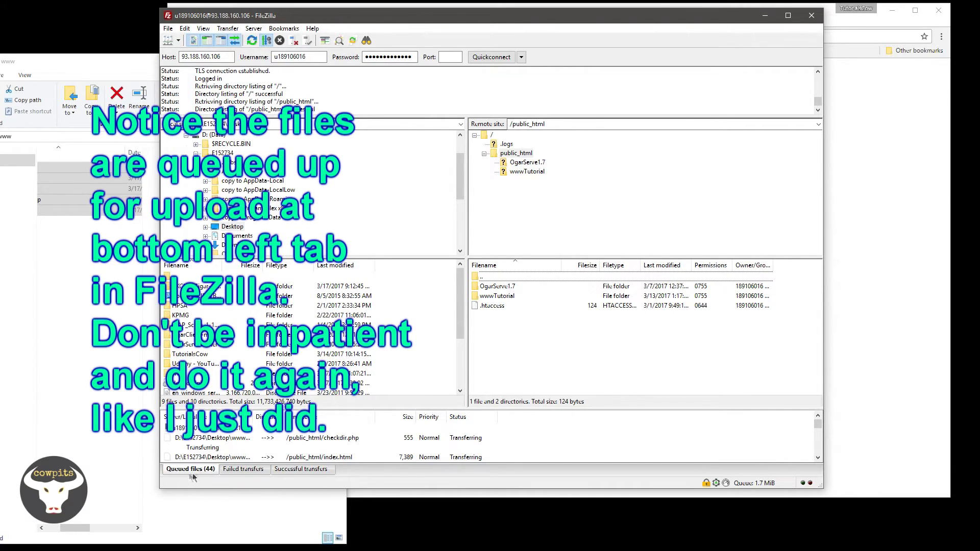
Step: Examine the transfer queue and resolve the duplicate-file conflicts with the Overwrite action until the repeated upload finishes
click(817, 458)
click(817, 458)
click(817, 458)
click(817, 458)
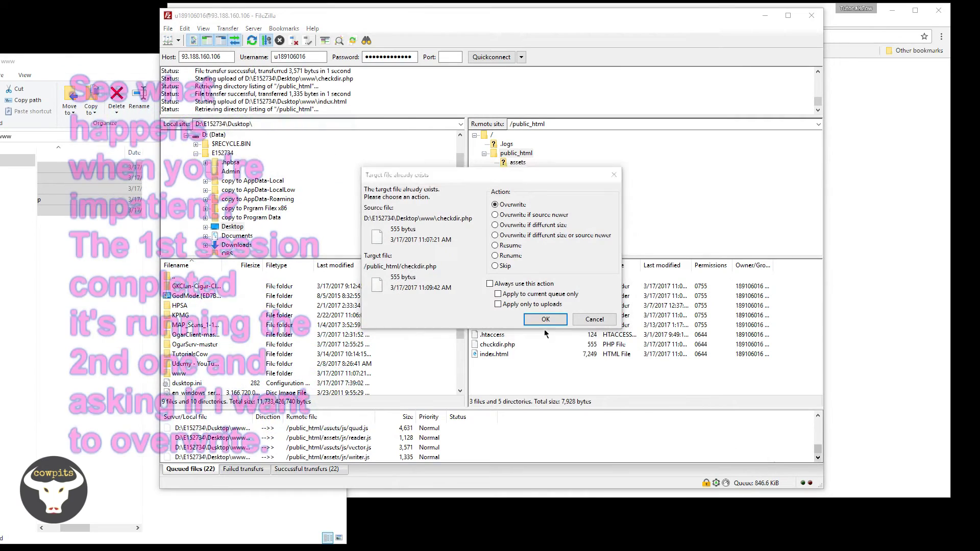
click(591, 318)
click(542, 320)
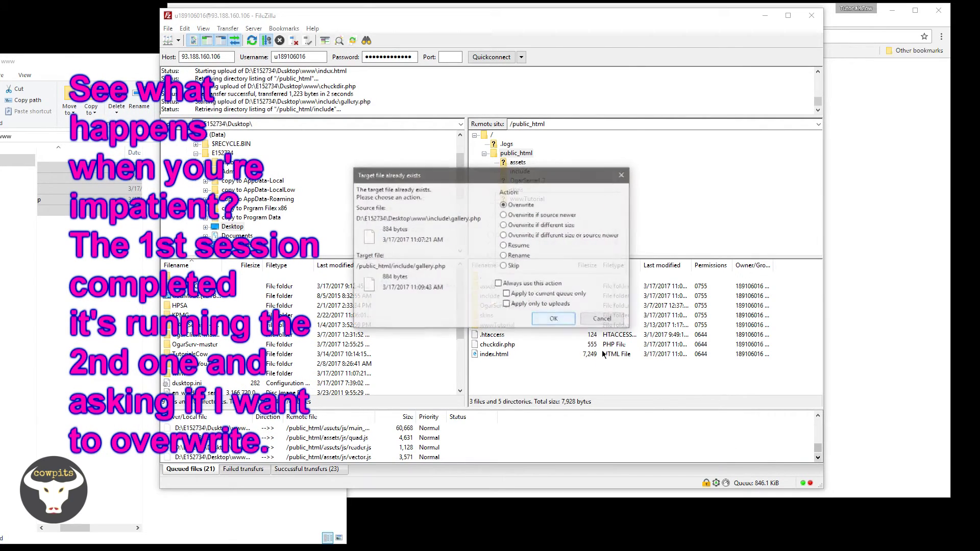
click(557, 321)
click(818, 457)
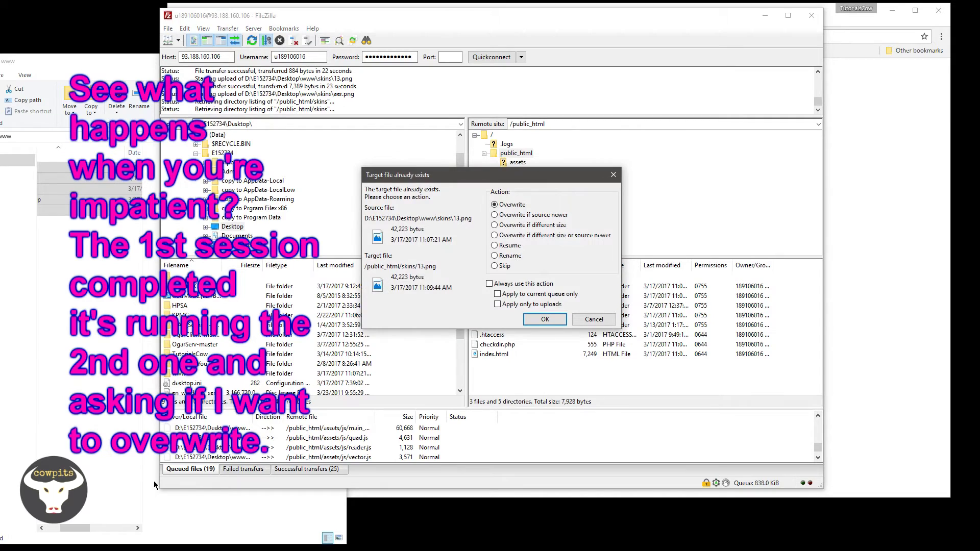
click(555, 319)
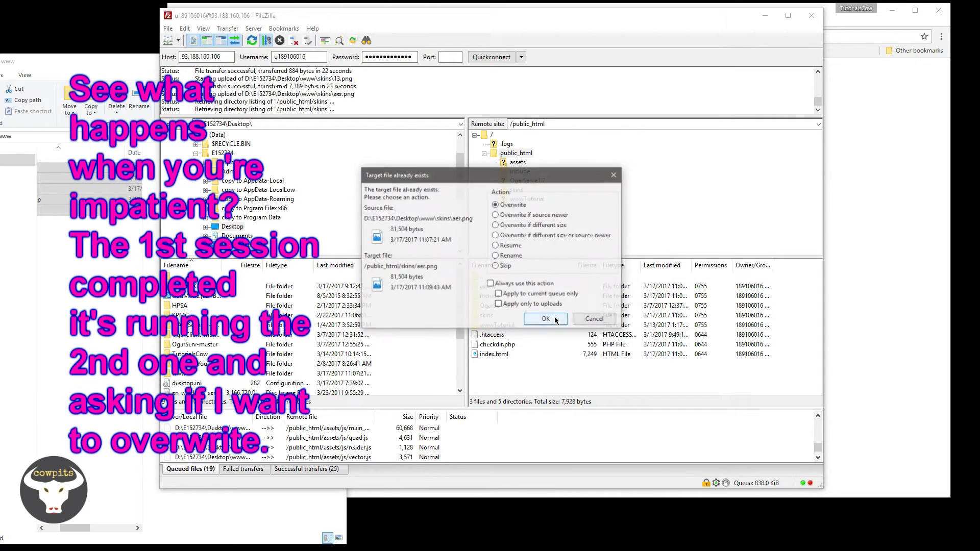
click(555, 320)
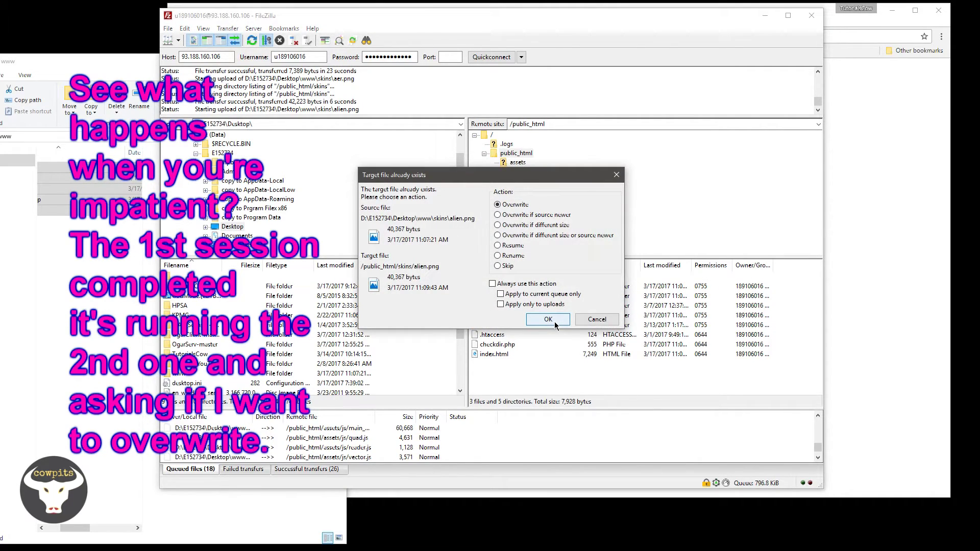
click(553, 321)
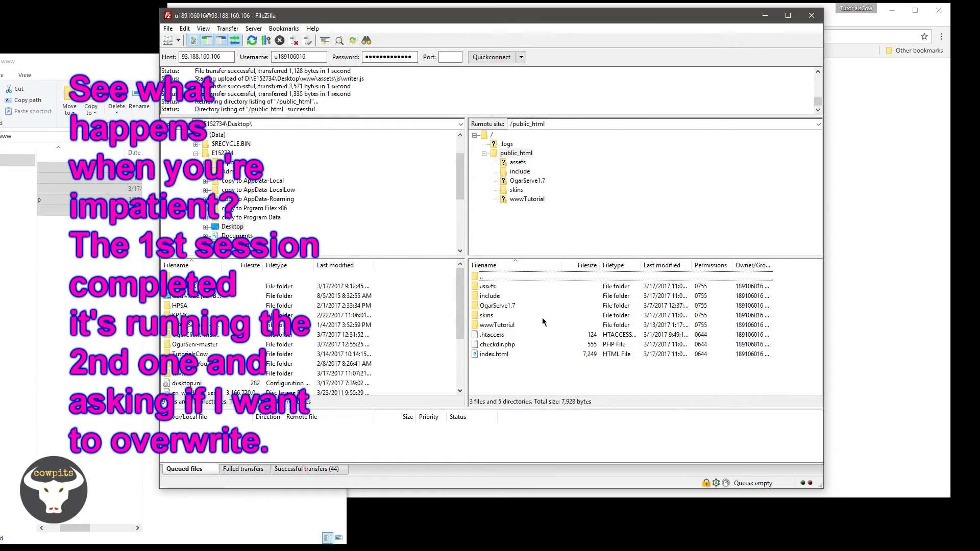
Step: Move the FileZilla window aside, switch to the browser, and reload tutorialscow.esy.es
drag(559, 17, 505, 70)
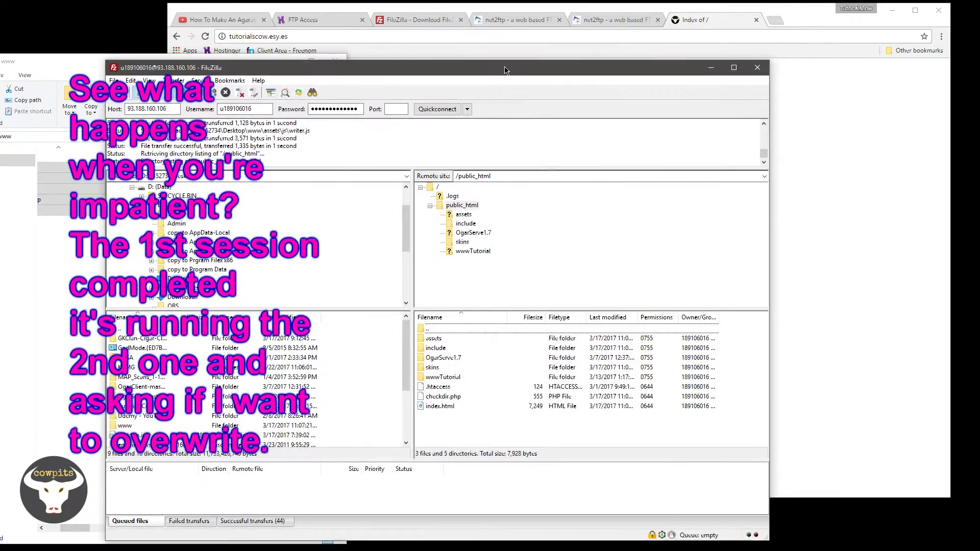
click(786, 20)
click(258, 36)
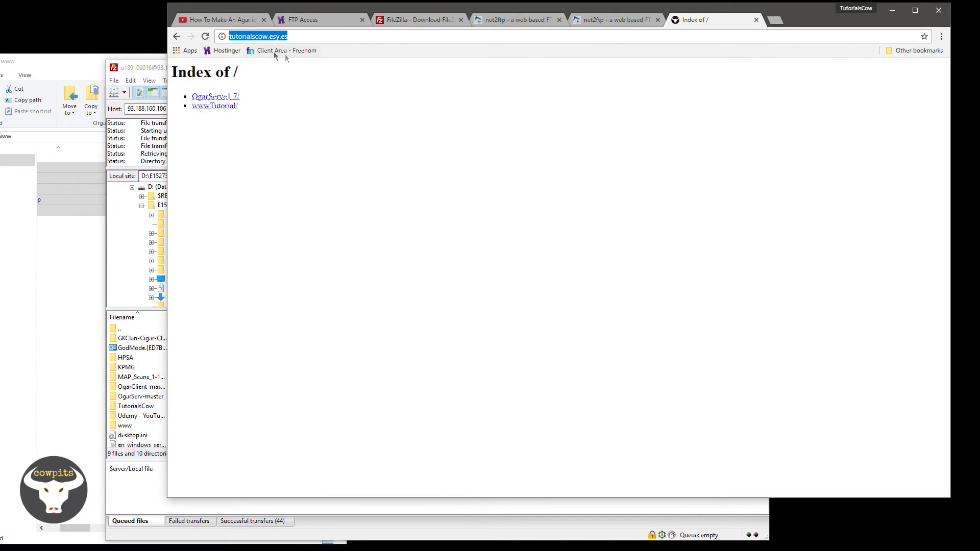
key(Return)
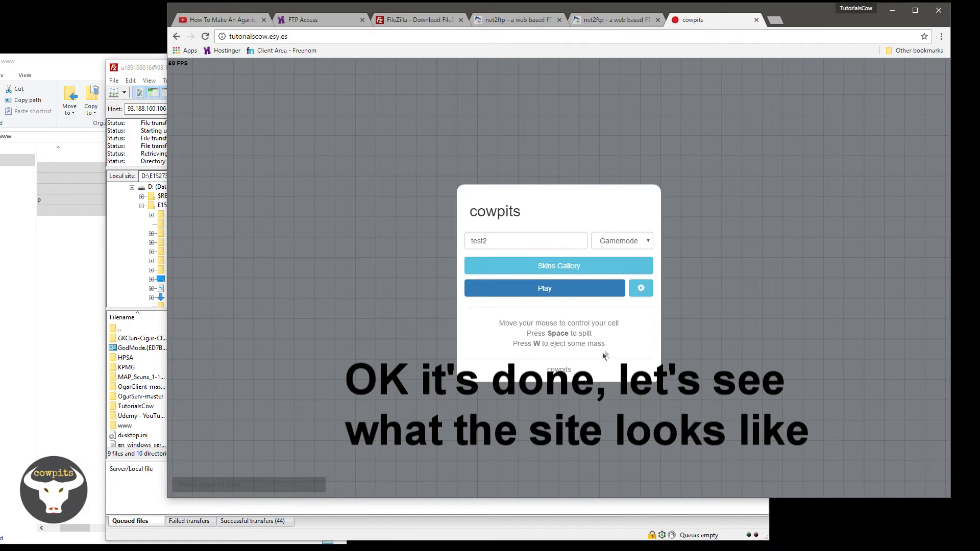
Step: Test the site's cowpits footer link, return to the site, and choose the FFA gamemode to check the server connection
click(566, 371)
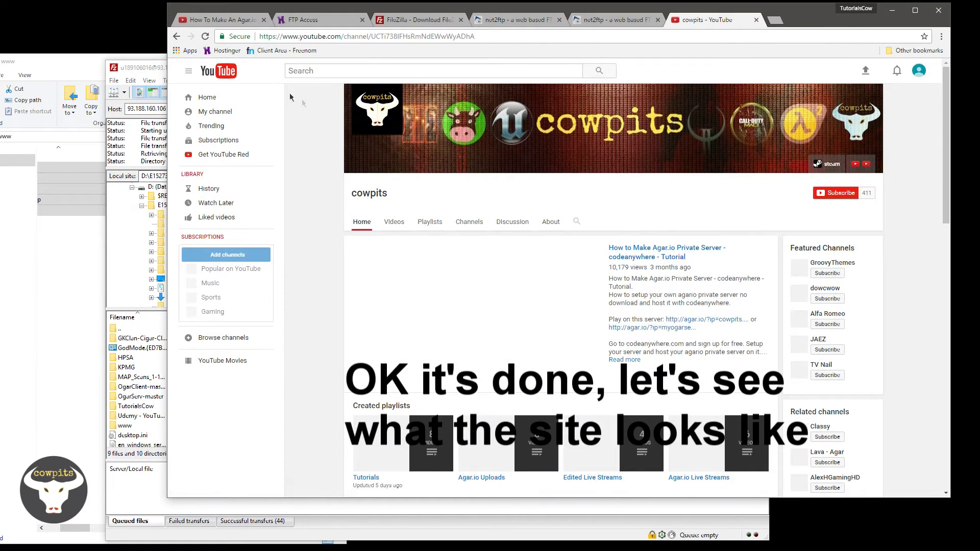
click(177, 36)
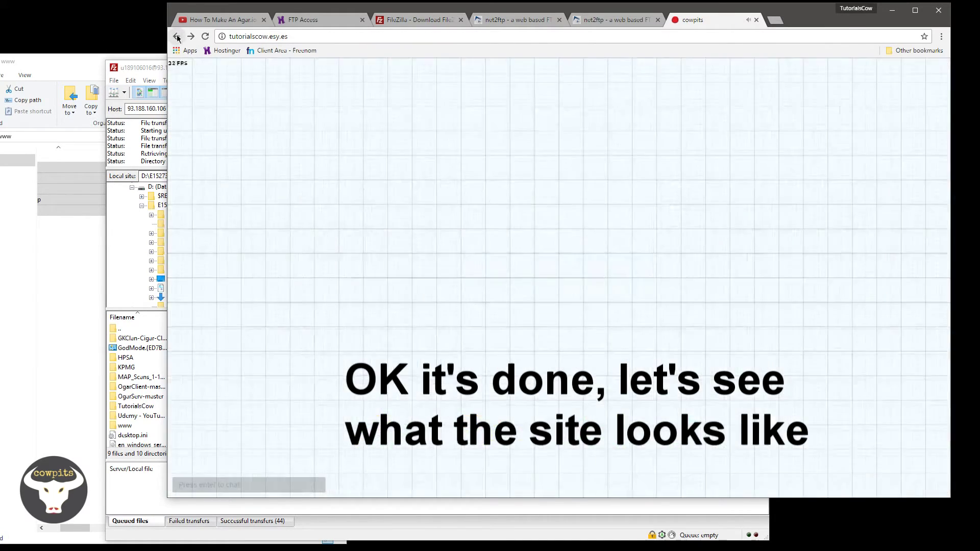
click(636, 242)
click(622, 262)
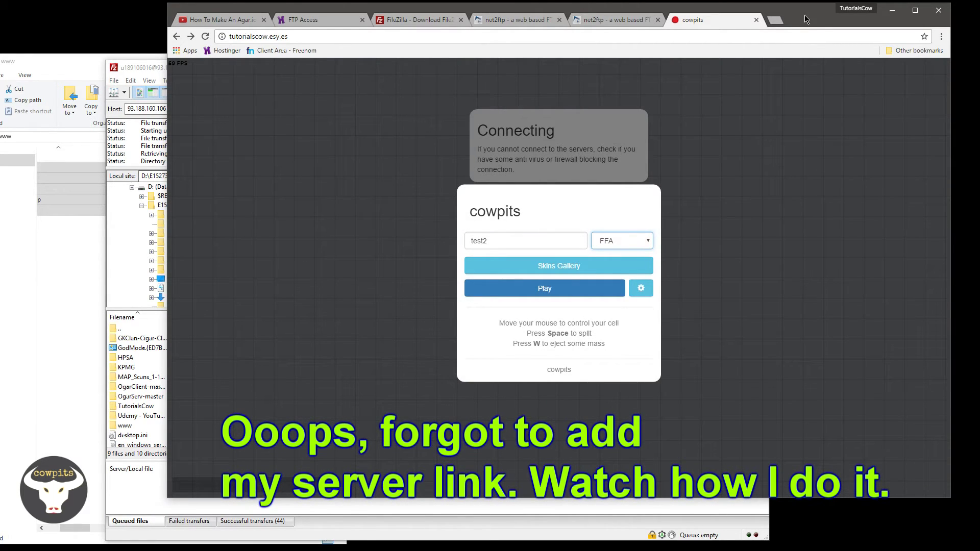
Step: Bring the www folder window back into view and open its index.html in WordPad
drag(59, 65, 185, 47)
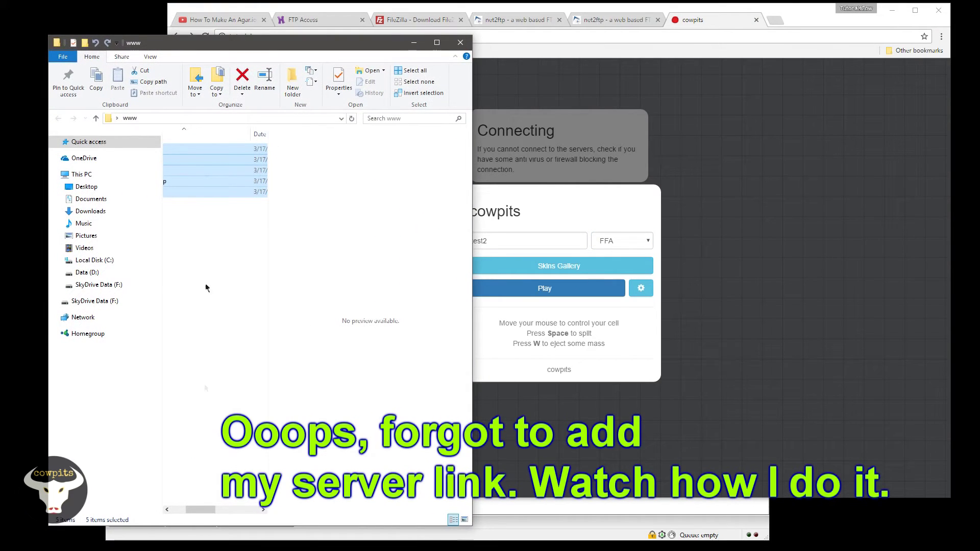
click(194, 191)
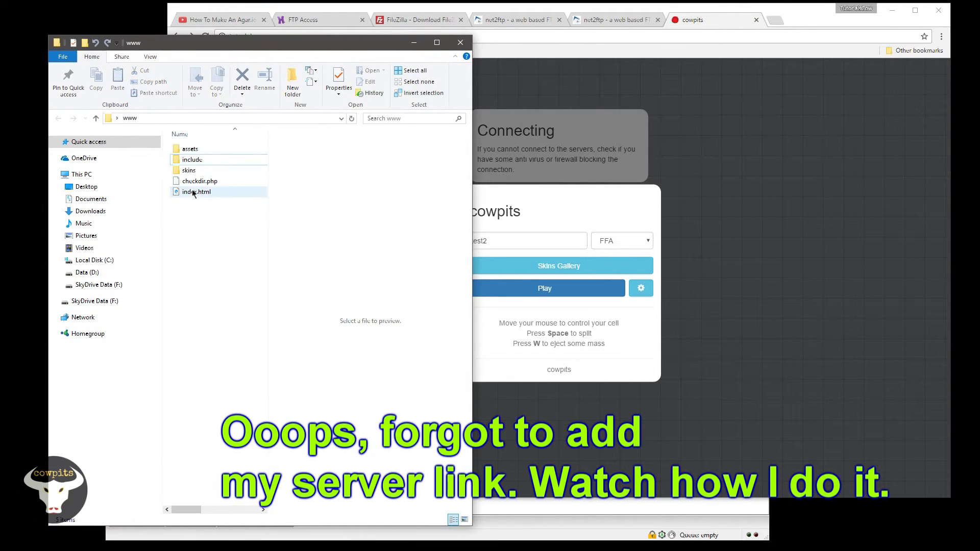
right_click(193, 192)
mouse_move(227, 220)
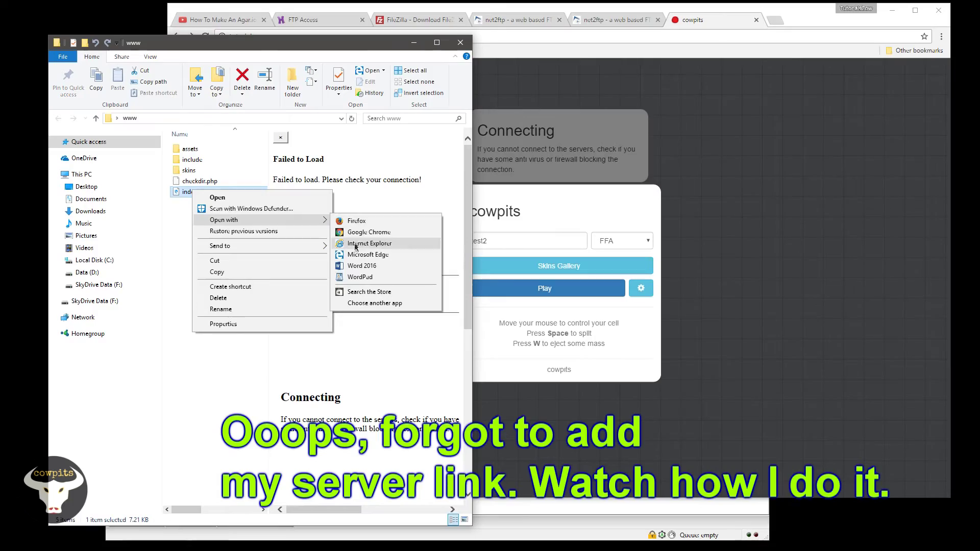
click(355, 279)
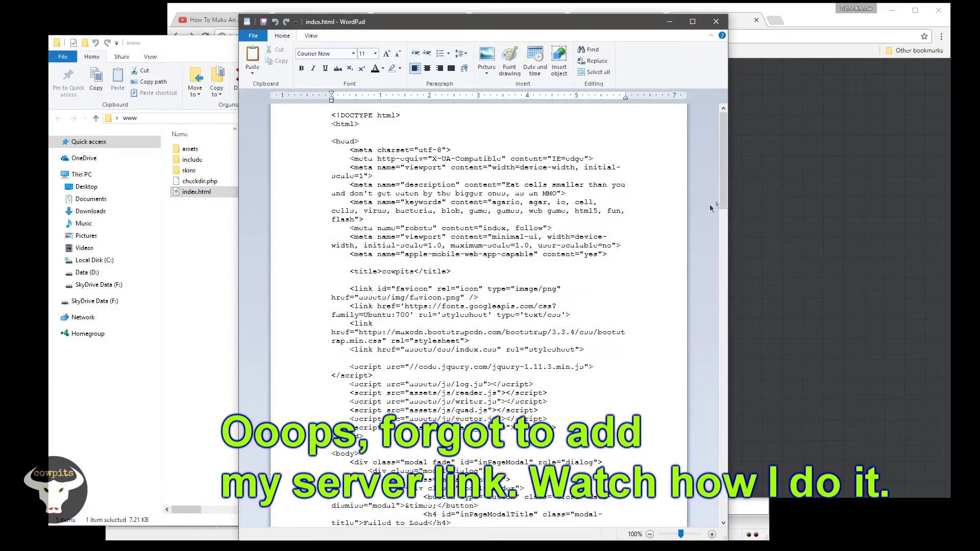
Step: Clear the 127.0.0.1:443 address from the FFA option's value in index.html and move the WordPad window aside
drag(721, 193, 718, 321)
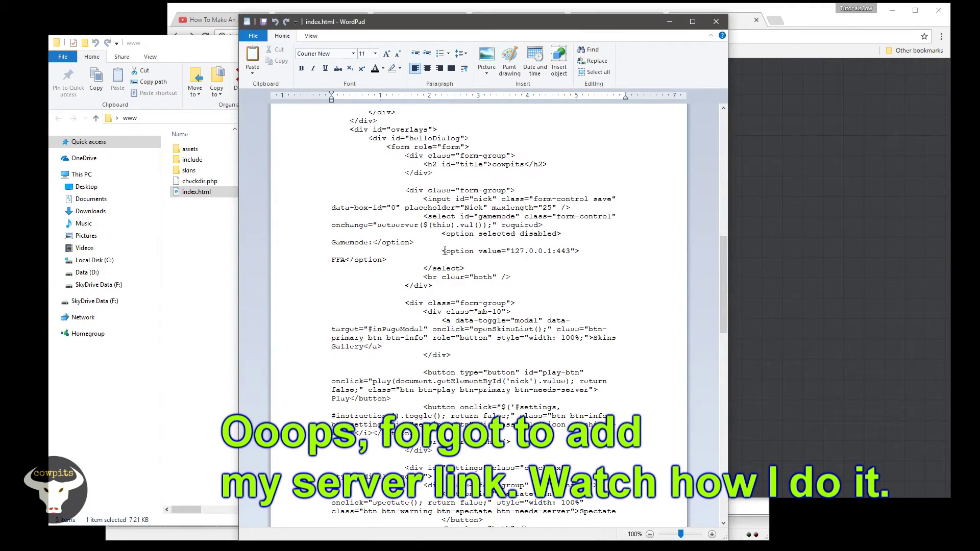
drag(515, 251, 570, 257)
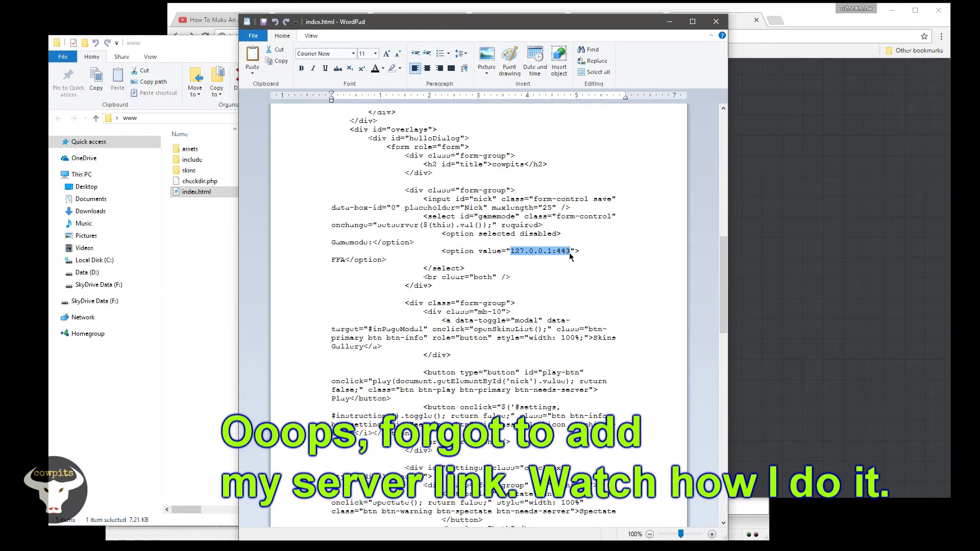
text(cowpits.m)
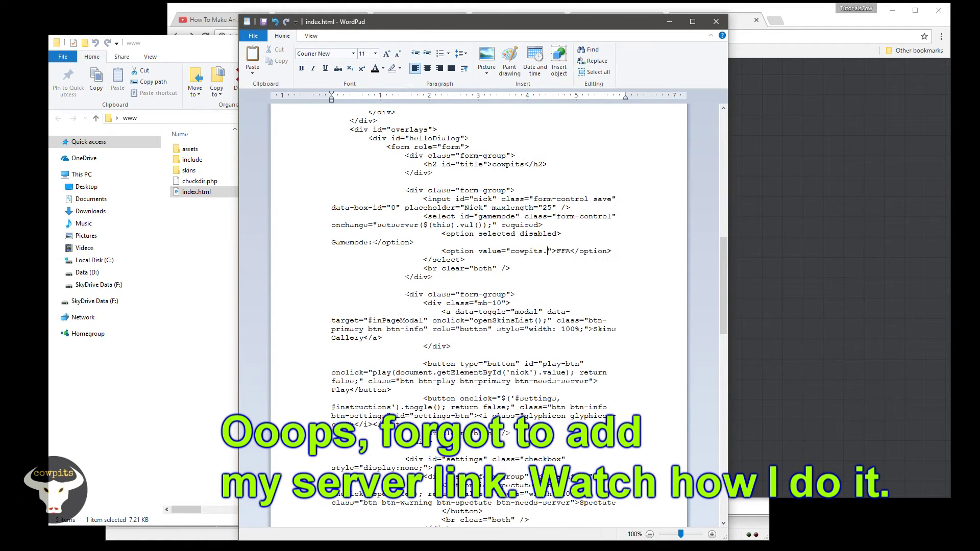
key(BackSpace)
key(BackSpace)
key(BackSpace)
key(BackSpace)
key(BackSpace)
key(BackSpace)
key(BackSpace)
key(BackSpace)
key(BackSpace)
drag(631, 26, 535, 18)
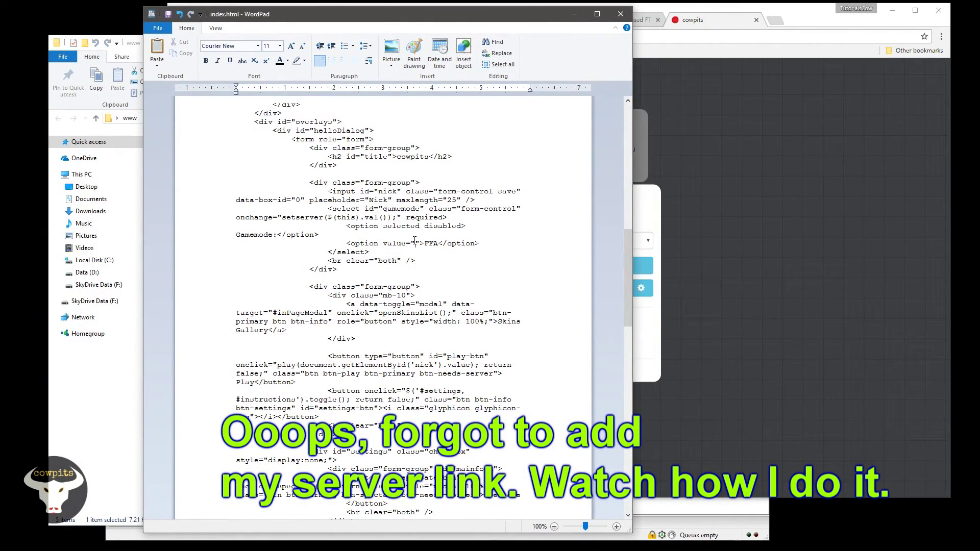
drag(489, 19, 348, 17)
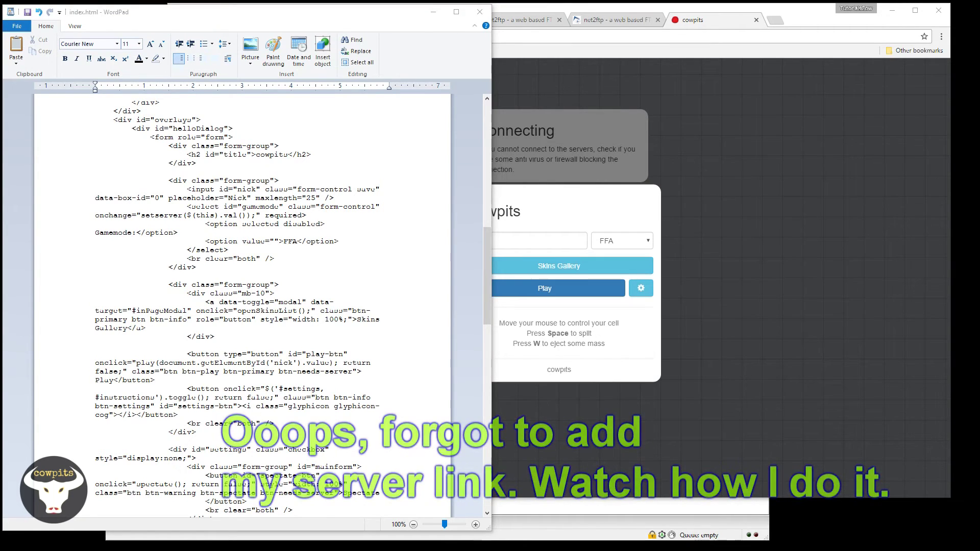
Step: Open a new browser window under the cowpits profile, go to codeanywhere.com, and launch its Editor
key(ctrl+n)
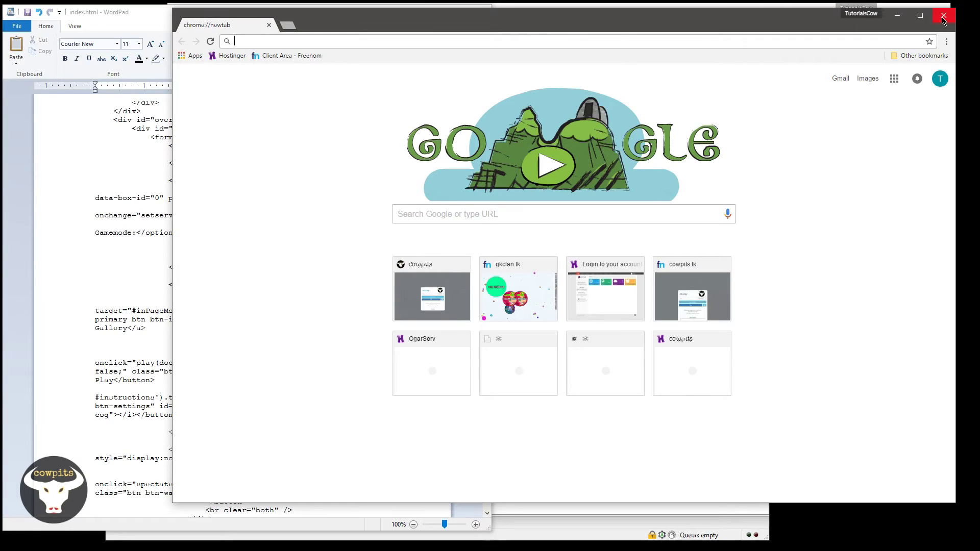
click(861, 14)
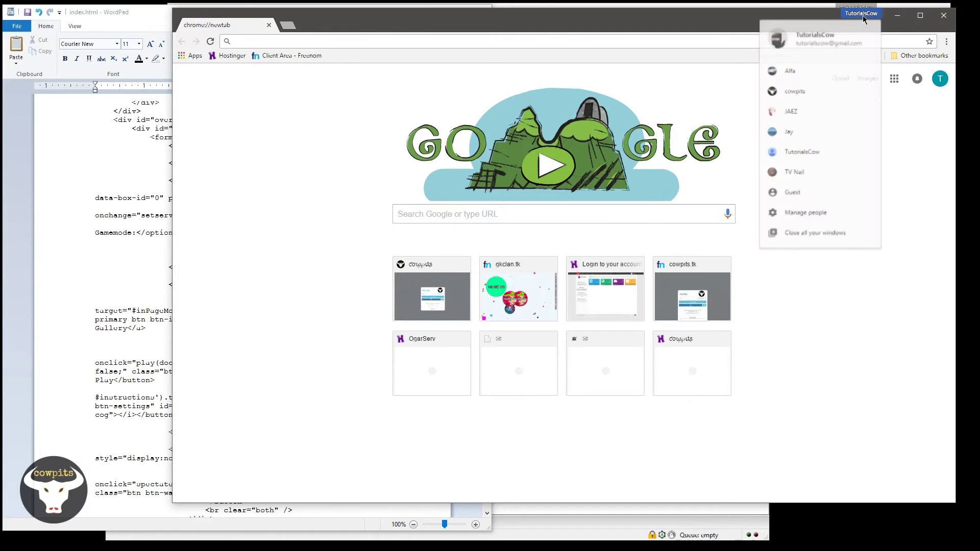
click(798, 95)
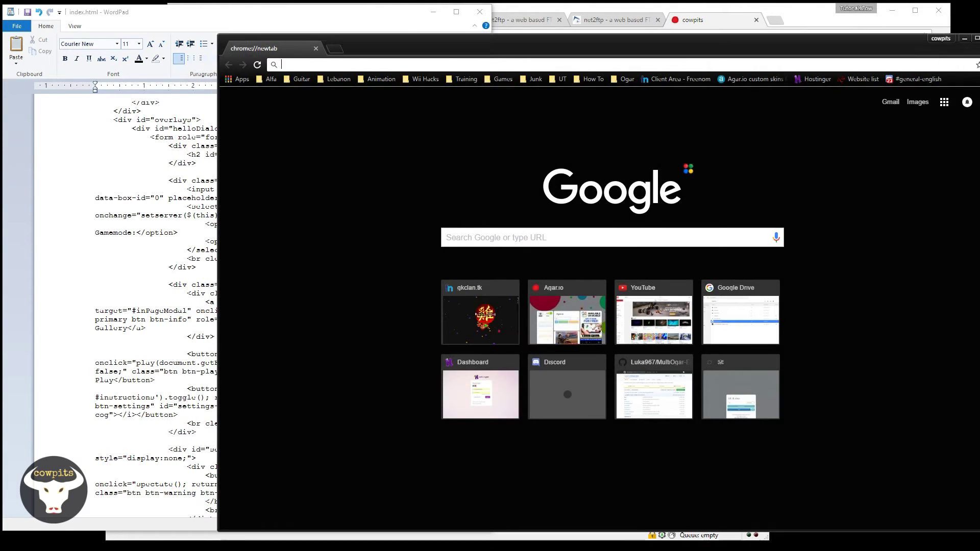
drag(550, 48, 431, 28)
text(c)
key(Return)
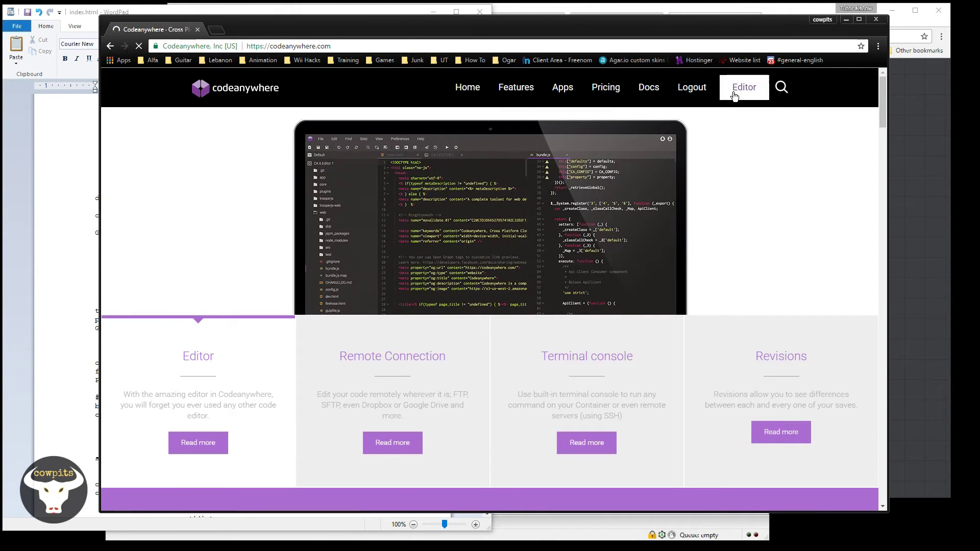
click(733, 97)
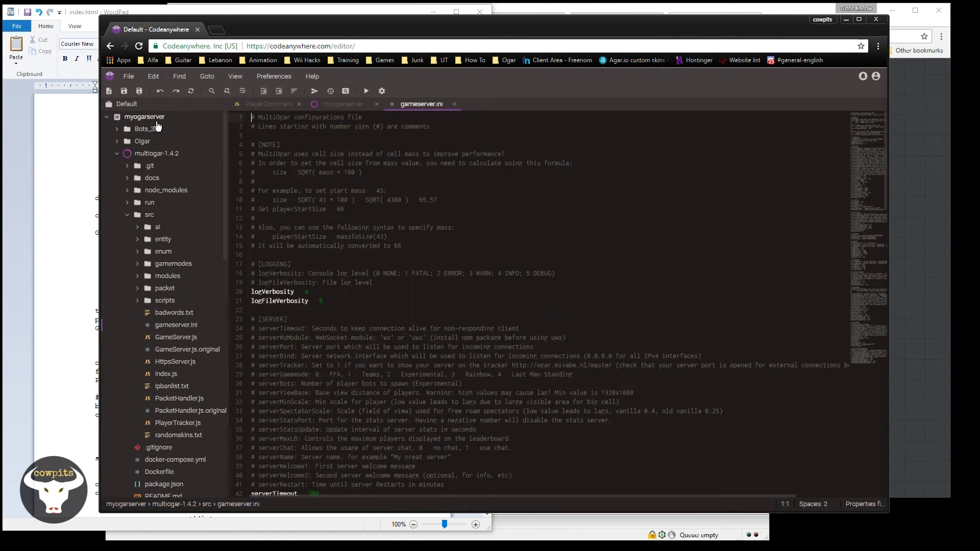
right_click(156, 119)
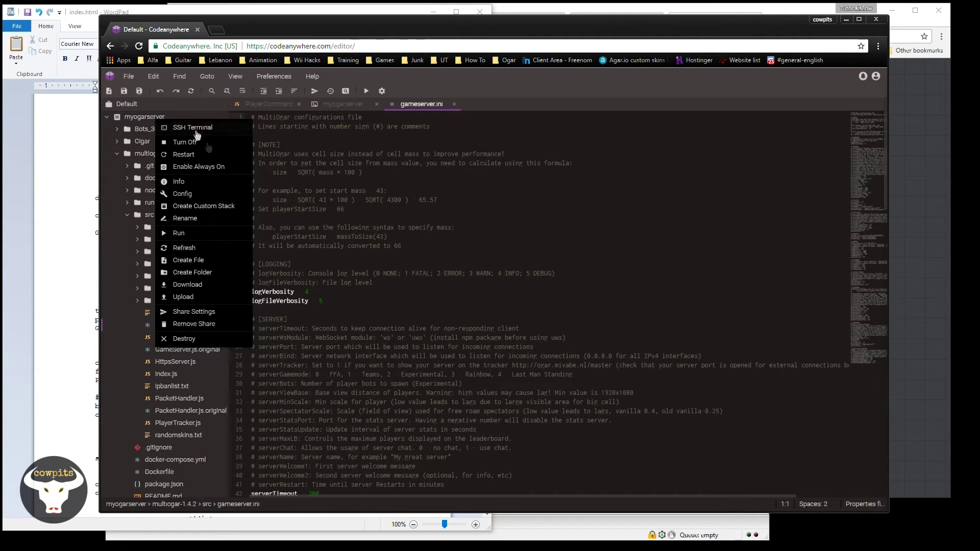
click(181, 181)
drag(416, 363, 280, 367)
key(ctrl+c)
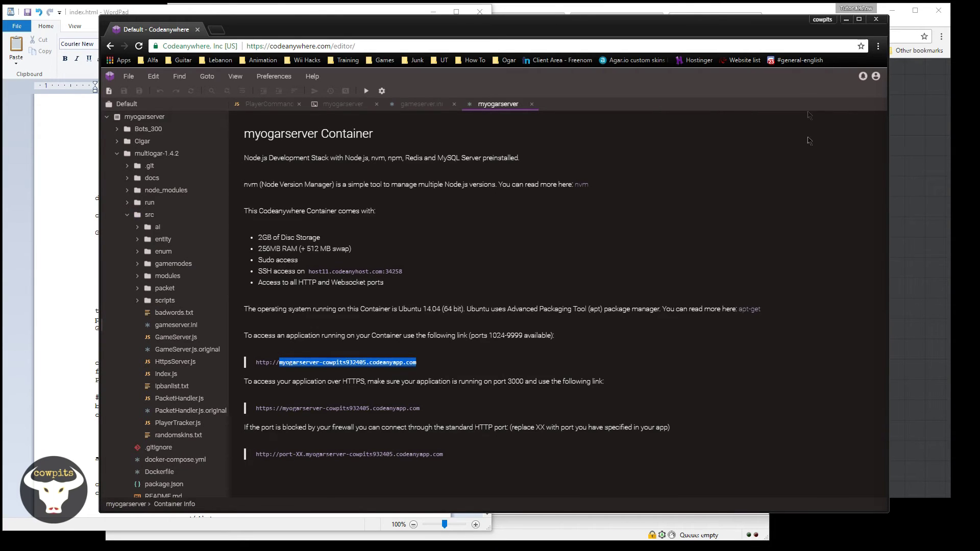
click(845, 18)
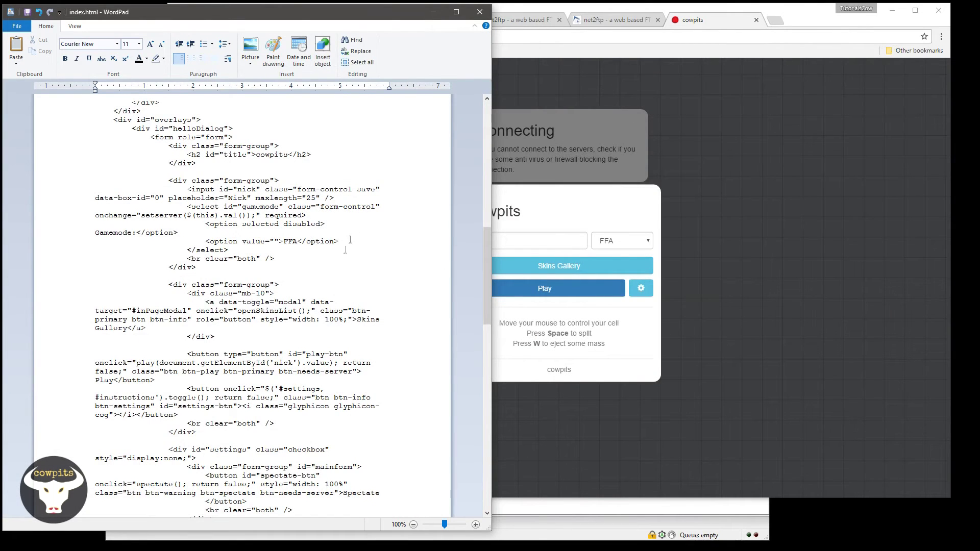
Step: Set the empty FFA option value in index.html to myogarserver-cowpits932405.codeanyapp.com:8888
click(274, 241)
key(ctrl+v)
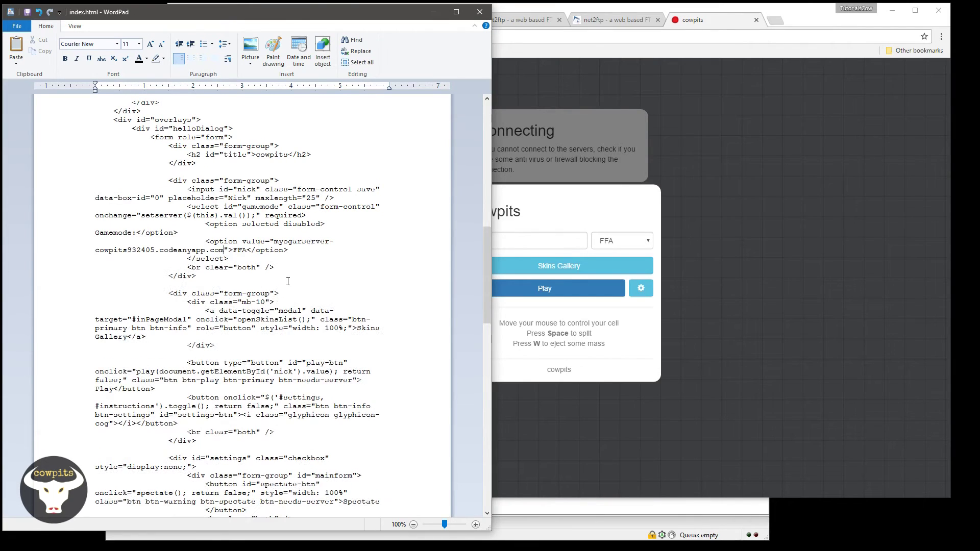
text(:888)
key(BackSpace)
text(88)
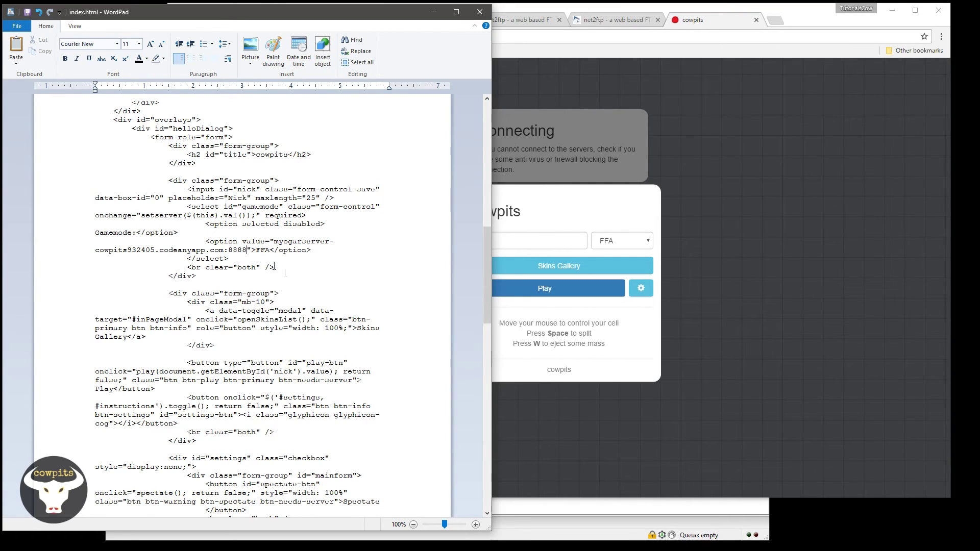
Step: Rename the option's FFA label to LMS, and close index.html with its changes saved
drag(256, 251, 270, 250)
text(LMS)
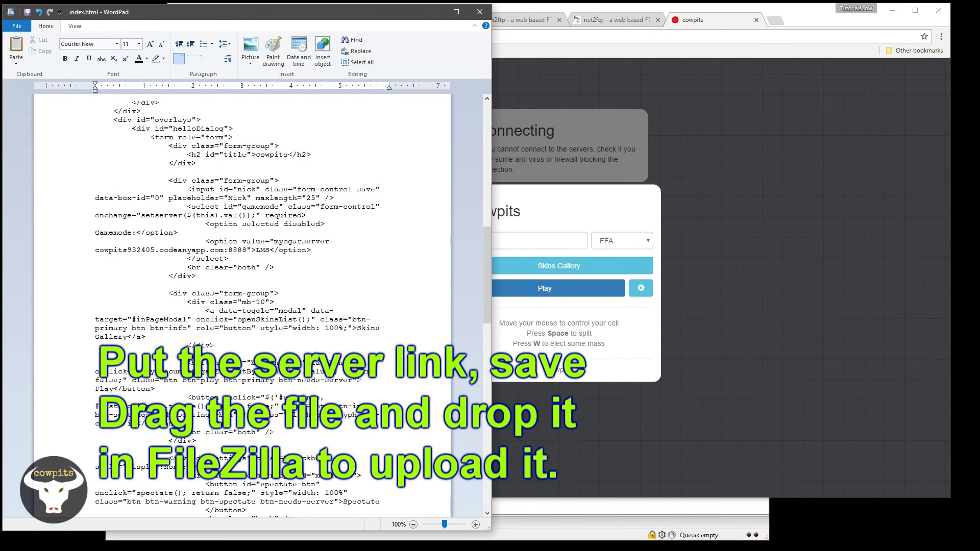
click(479, 12)
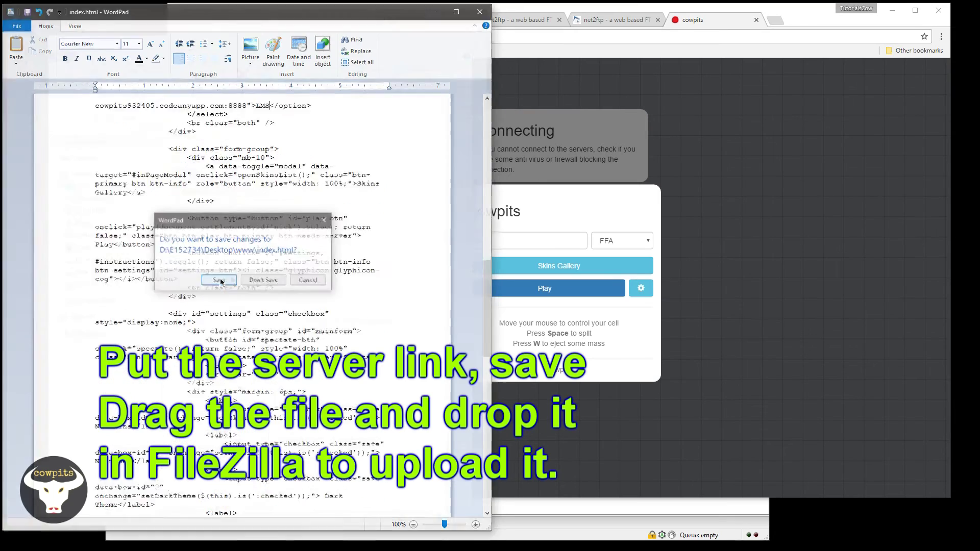
click(221, 281)
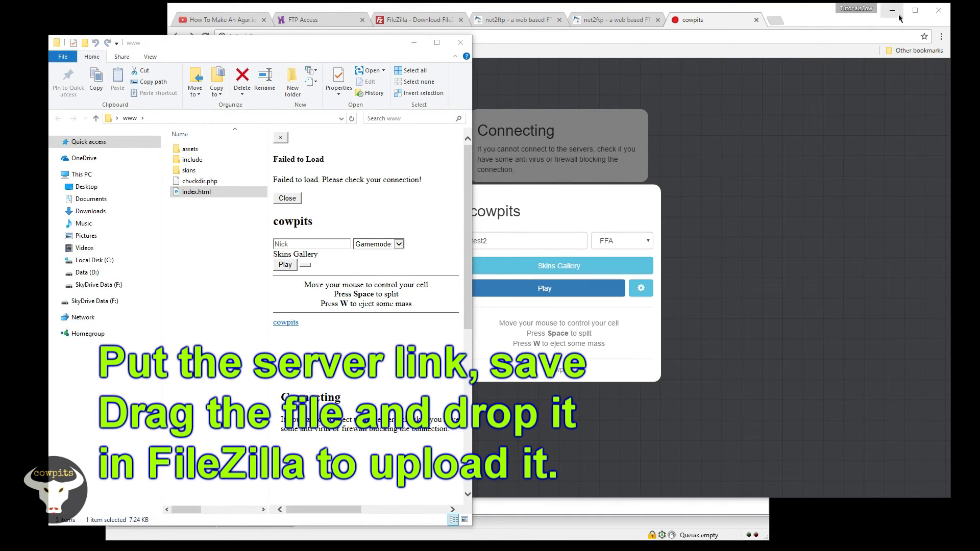
Step: Switch to FileZilla, upload the edited index.html from the www folder to public_html, and close the folder window
key(alt+Tab)
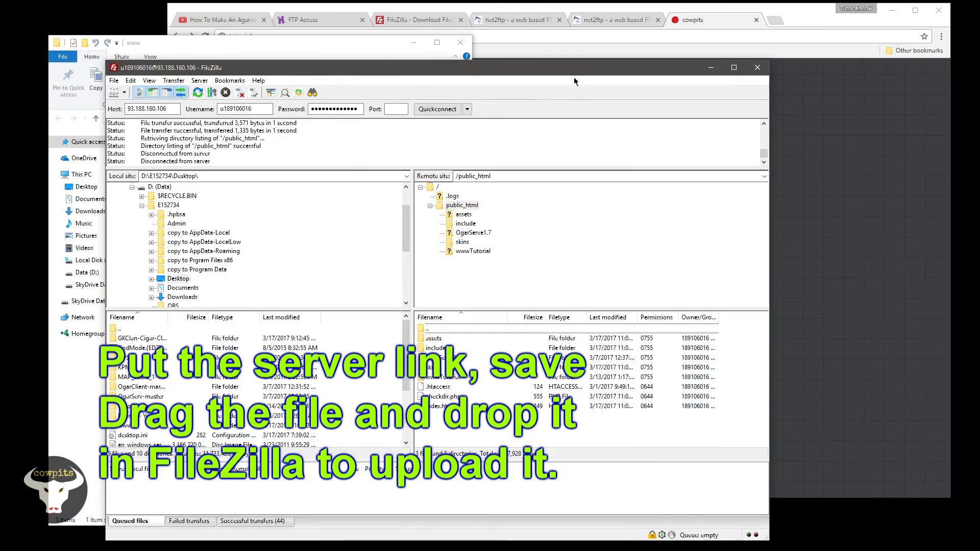
drag(574, 77, 775, 55)
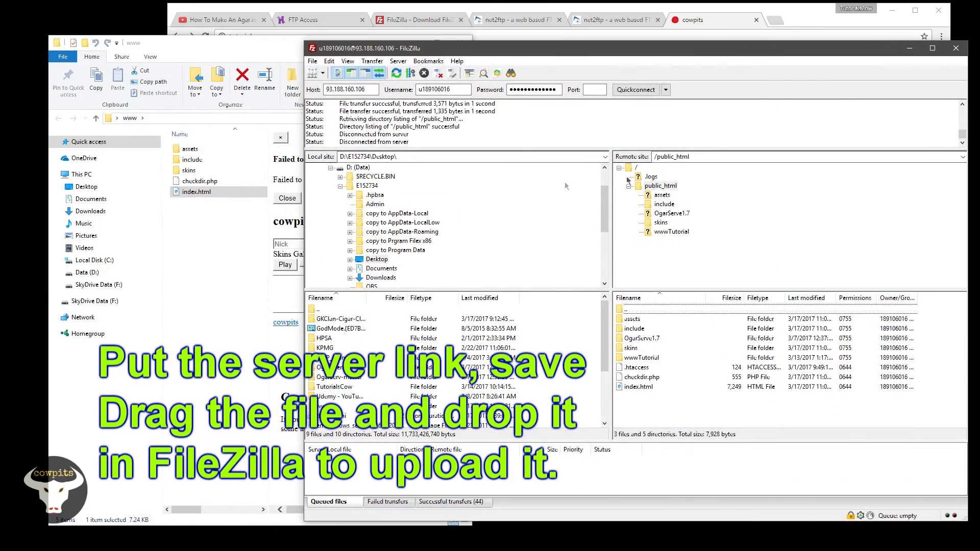
drag(207, 191, 686, 411)
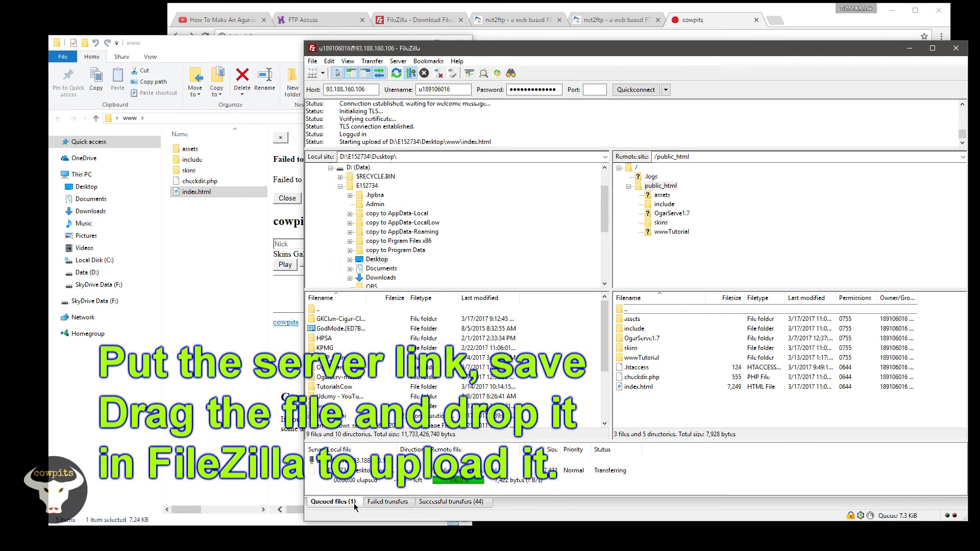
click(358, 524)
click(460, 43)
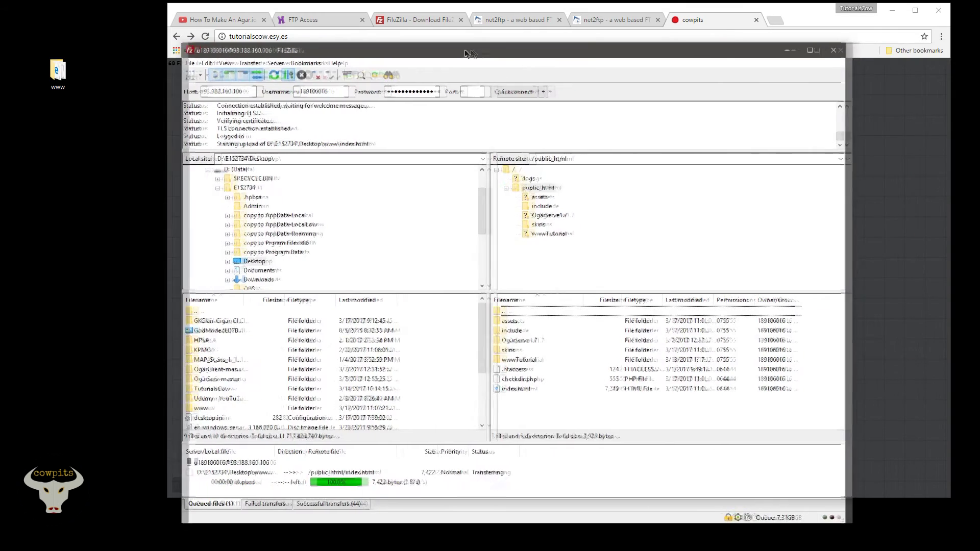
drag(467, 53, 435, 50)
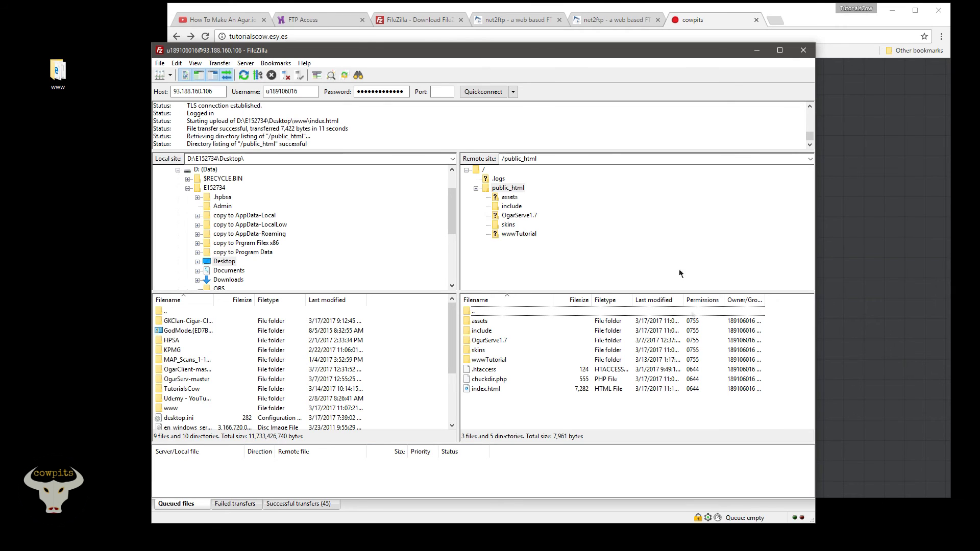
Step: Switch to the browser, reload tutorialscow.esy.es, and choose the LMS gamemode to connect to the server
click(723, 23)
click(205, 36)
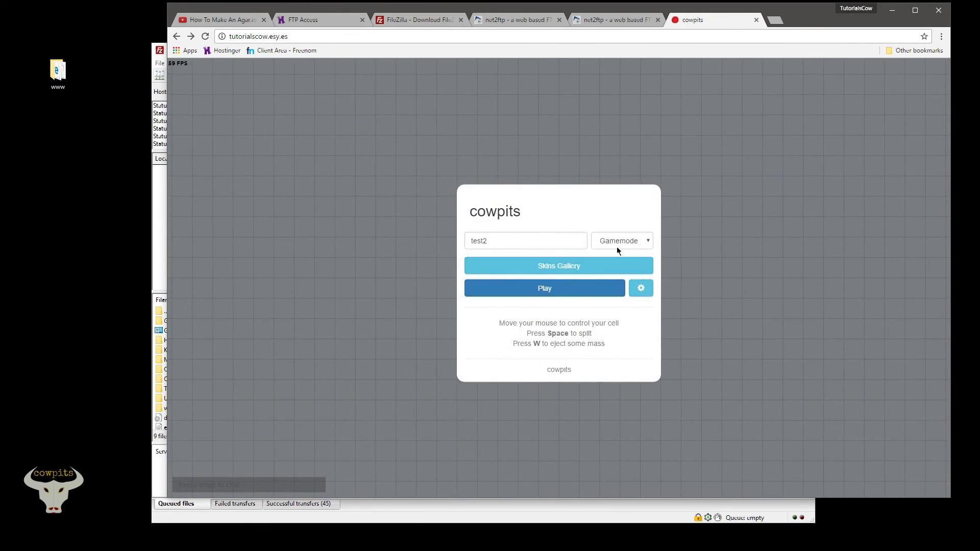
click(616, 240)
click(611, 263)
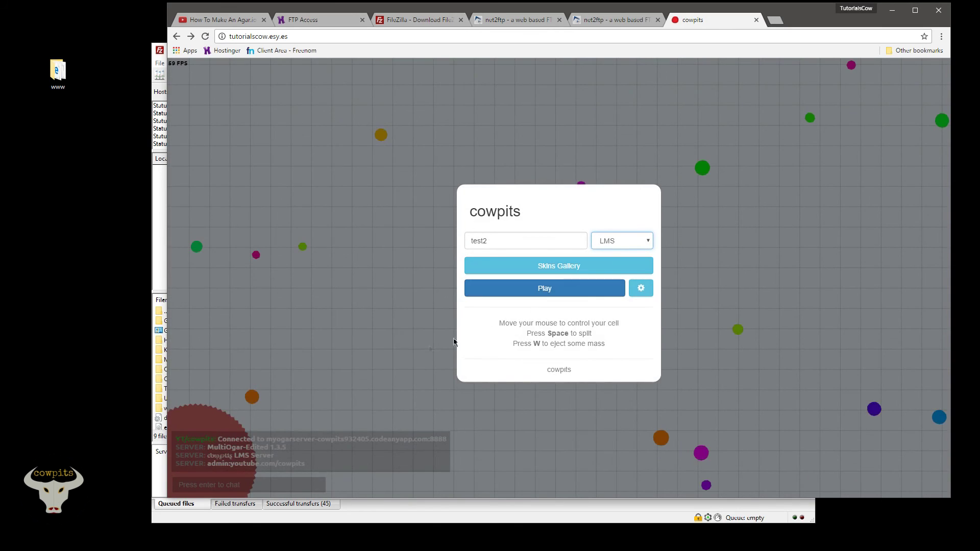
Step: Visit the site's Skins Gallery and start playing on the LMS server
click(556, 266)
click(646, 259)
click(592, 287)
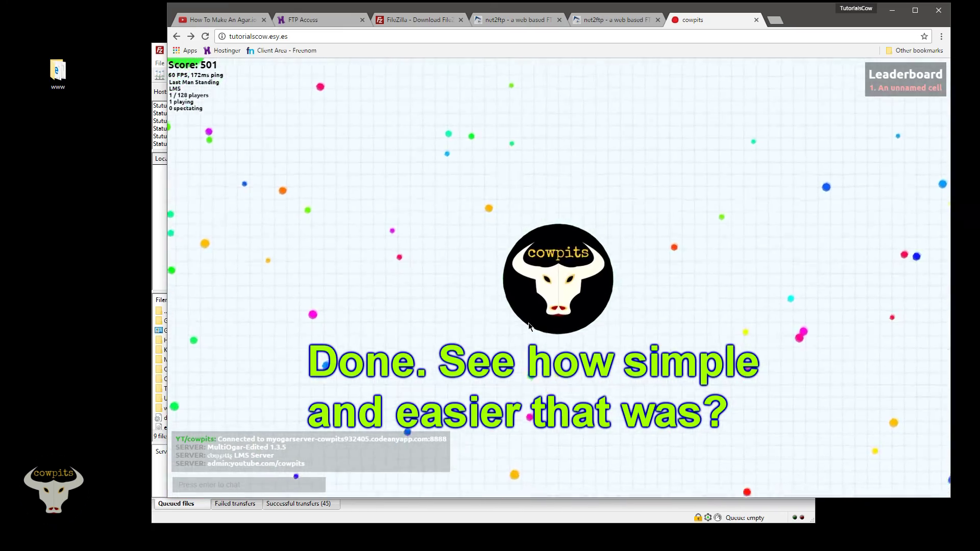